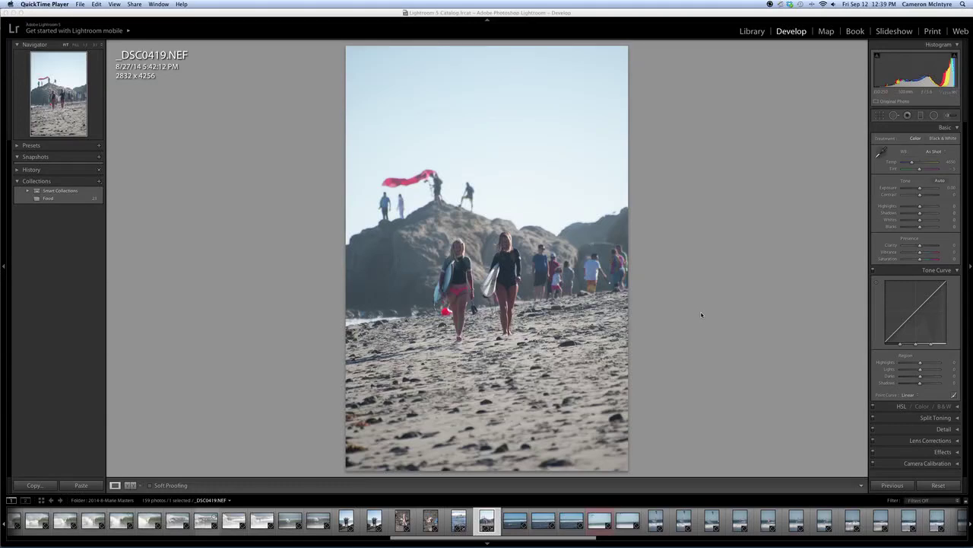
Step: Set the Camera Calibration profile to Camera Standard v4
{"action": "left_click", "coordinate": [960, 467]}
{"action": "left_click", "coordinate": [958, 464]}
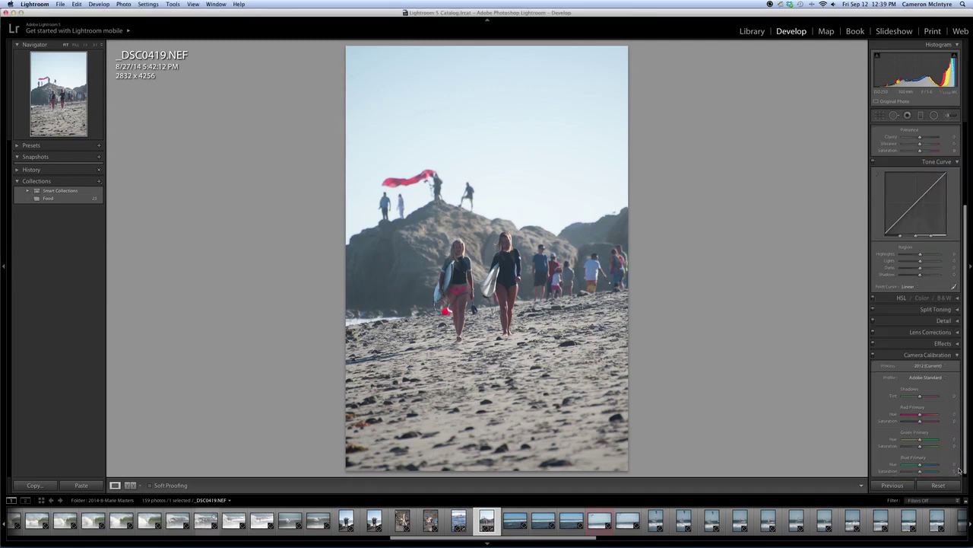
{"action": "left_click", "coordinate": [946, 378]}
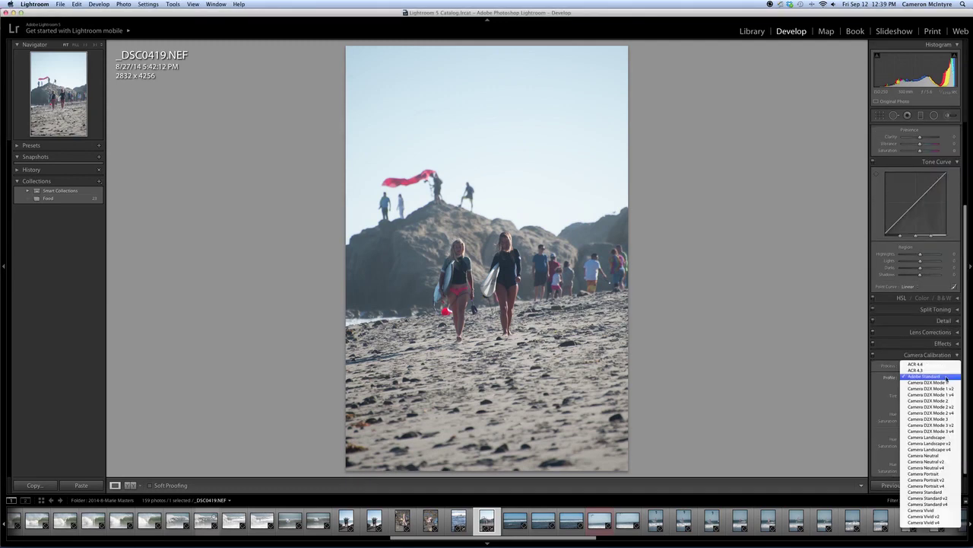
{"action": "left_click", "coordinate": [953, 505]}
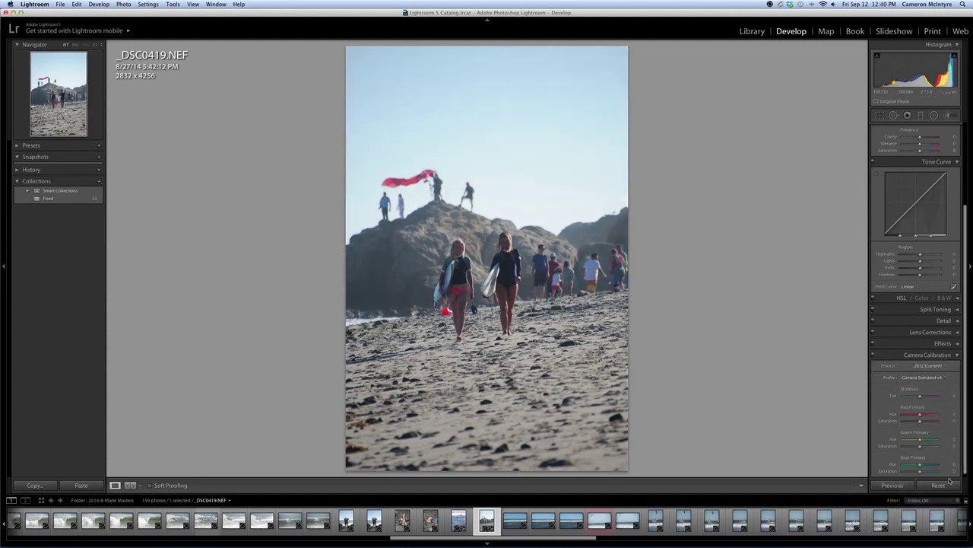
{"action": "left_click", "coordinate": [957, 355]}
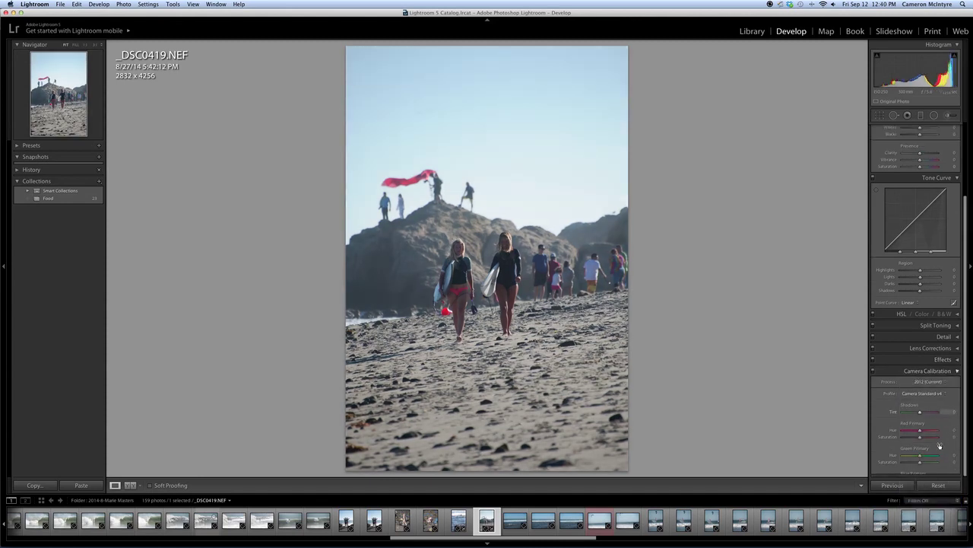
Step: Enable lens profile corrections and chromatic aberration removal
{"action": "left_click", "coordinate": [957, 441]}
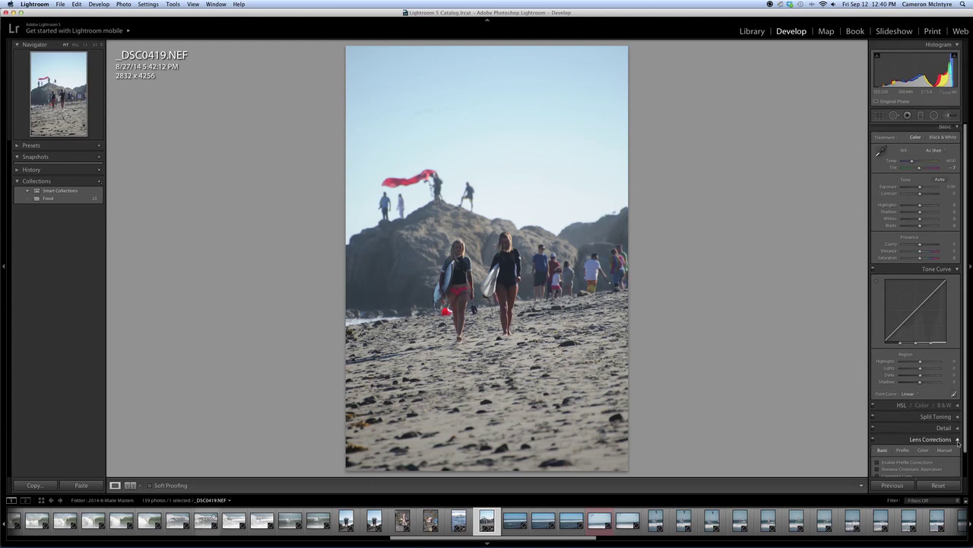
{"action": "left_click", "coordinate": [877, 391]}
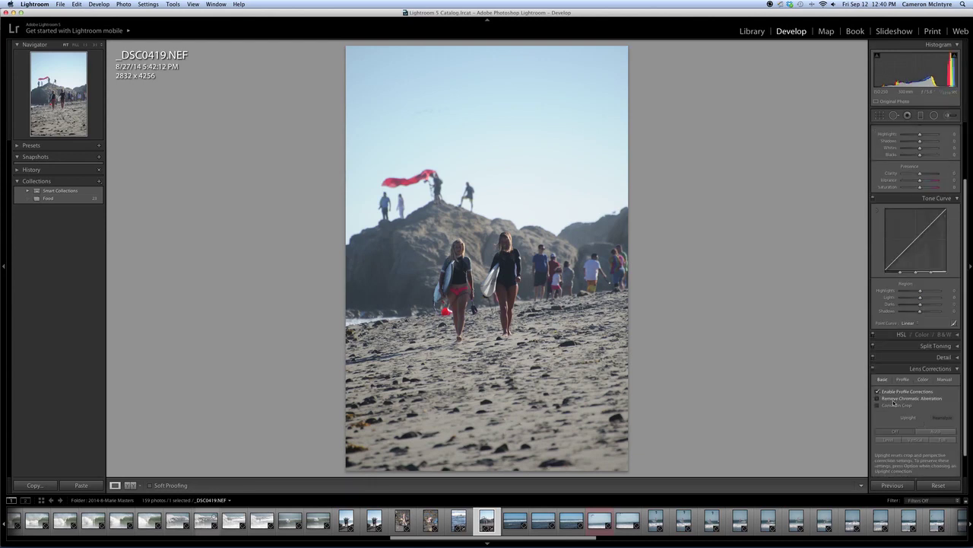
{"action": "left_click", "coordinate": [878, 399]}
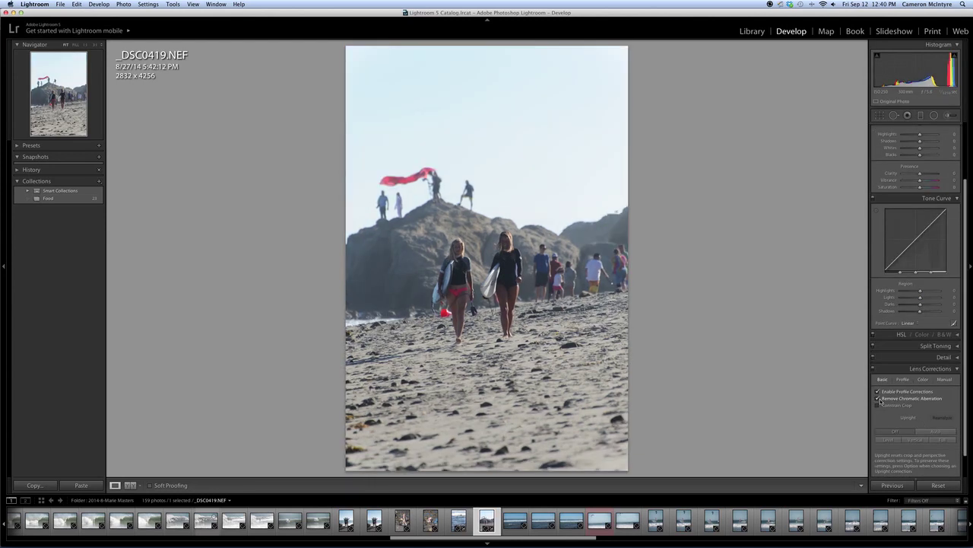
{"action": "left_click", "coordinate": [959, 369]}
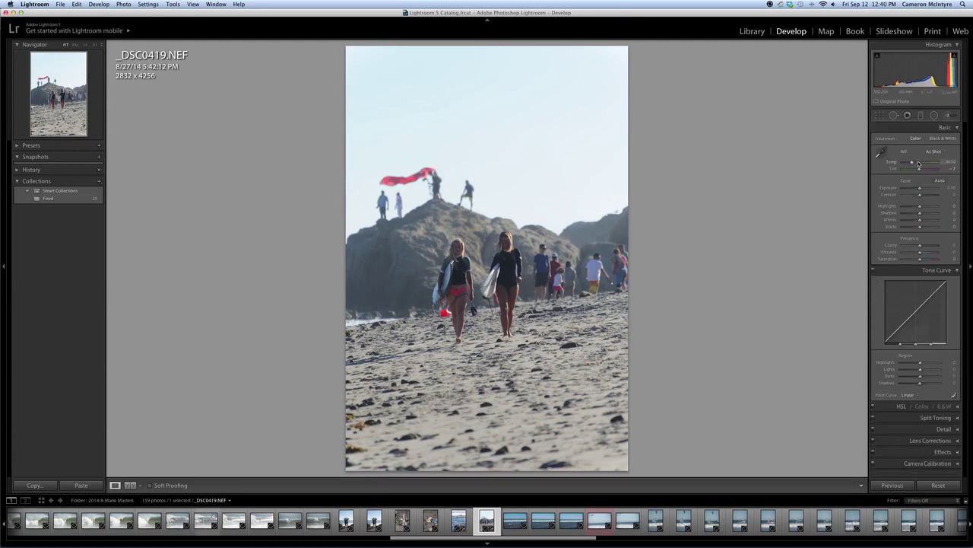
Step: Warm the white balance Temp and reset Tint to 0
{"action": "left_click_drag", "start_coordinate": [913, 162], "coordinate": [913, 164]}
{"action": "left_click_drag", "start_coordinate": [919, 168], "coordinate": [922, 170]}
{"action": "double_click", "coordinate": [920, 170]}
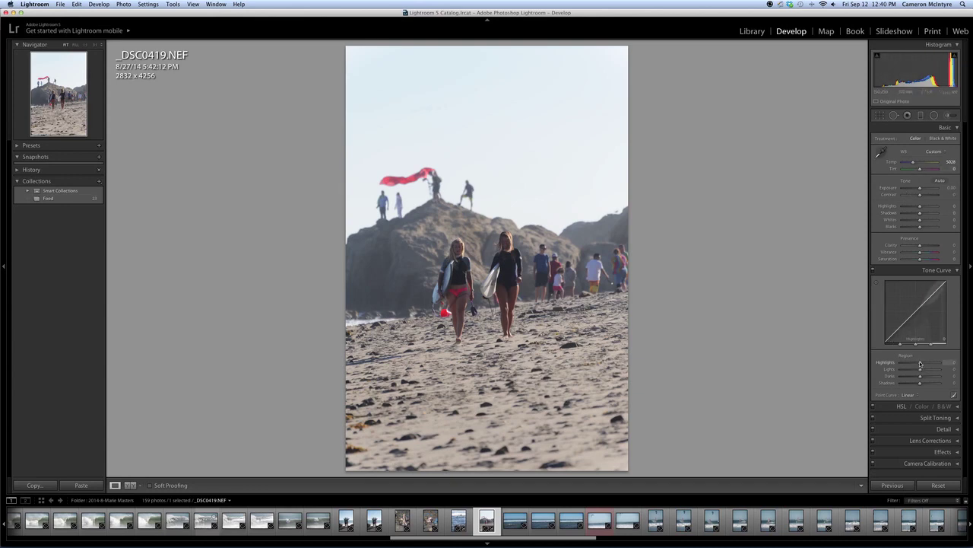
Step: Set the tone curve to Highlights +15, Lights +12, Darks −10, Shadows −8
{"action": "left_click_drag", "start_coordinate": [921, 366], "coordinate": [923, 371]}
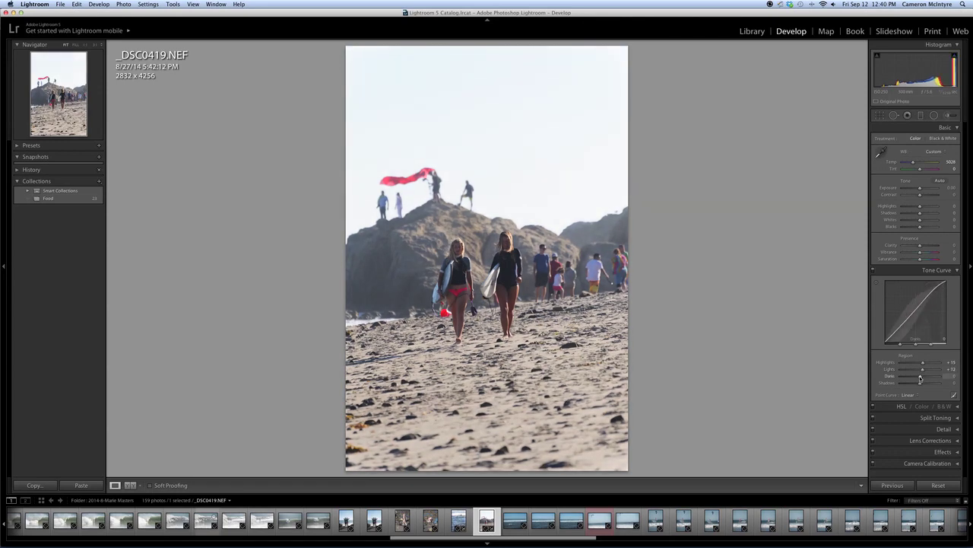
{"action": "left_click_drag", "start_coordinate": [920, 377], "coordinate": [919, 378]}
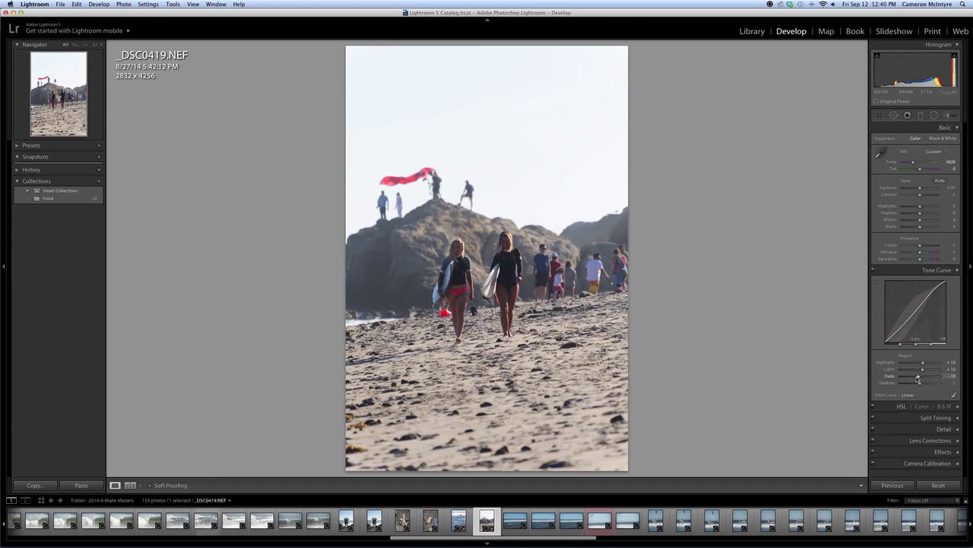
{"action": "left_click_drag", "start_coordinate": [919, 385], "coordinate": [917, 387]}
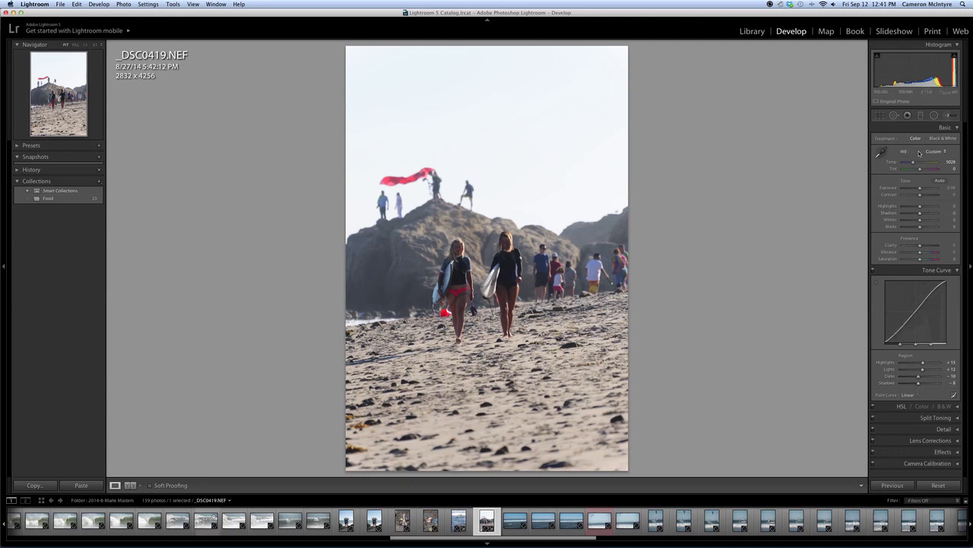
Step: Set up an Adjustment Brush with Exposure about 0.24 and a small brush size
{"action": "left_click", "coordinate": [950, 115]}
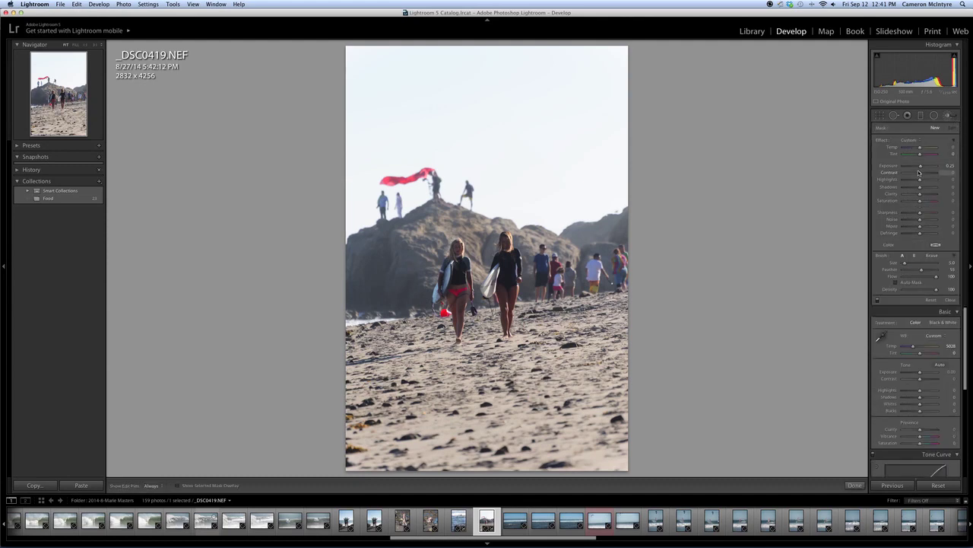
{"action": "left_click_drag", "start_coordinate": [920, 168], "coordinate": [921, 169]}
{"action": "left_click_drag", "start_coordinate": [919, 168], "coordinate": [921, 167]}
{"action": "left_click_drag", "start_coordinate": [905, 262], "coordinate": [905, 263]}
{"action": "left_click_drag", "start_coordinate": [907, 263], "coordinate": [905, 264]}
{"action": "left_click", "coordinate": [904, 264]}
{"action": "key", "text": "h"}
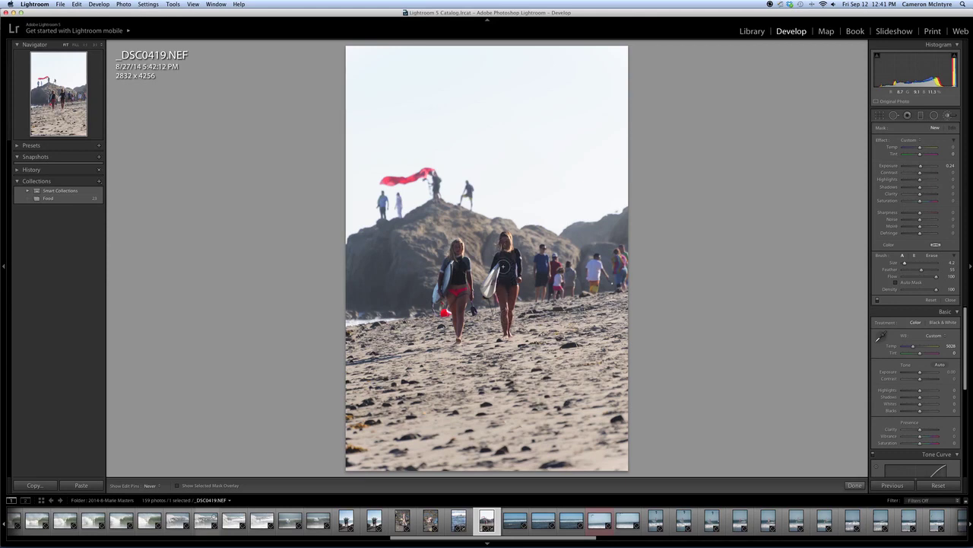
Step: Paint the brush mask over both surfers and their surfboards using the red overlay
{"action": "key", "text": "h"}
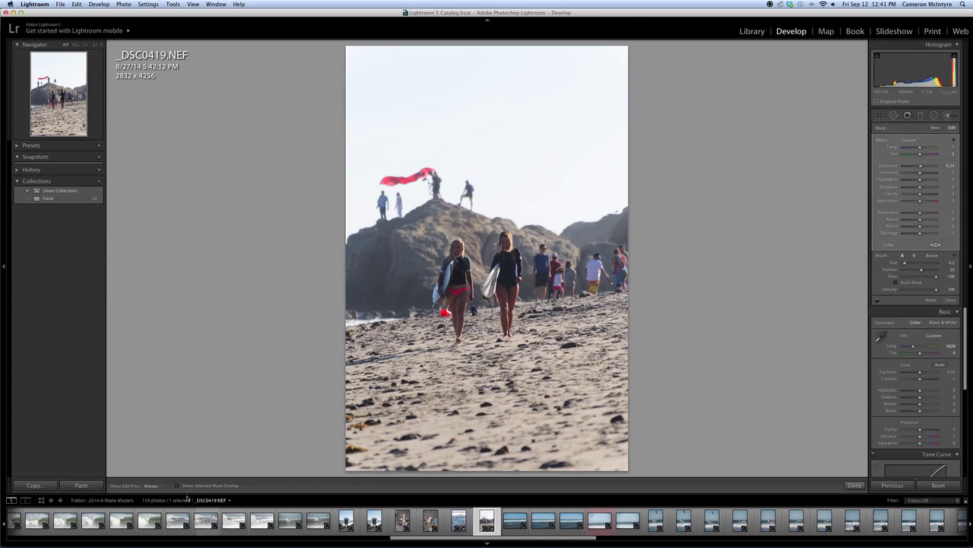
{"action": "left_click", "coordinate": [178, 485]}
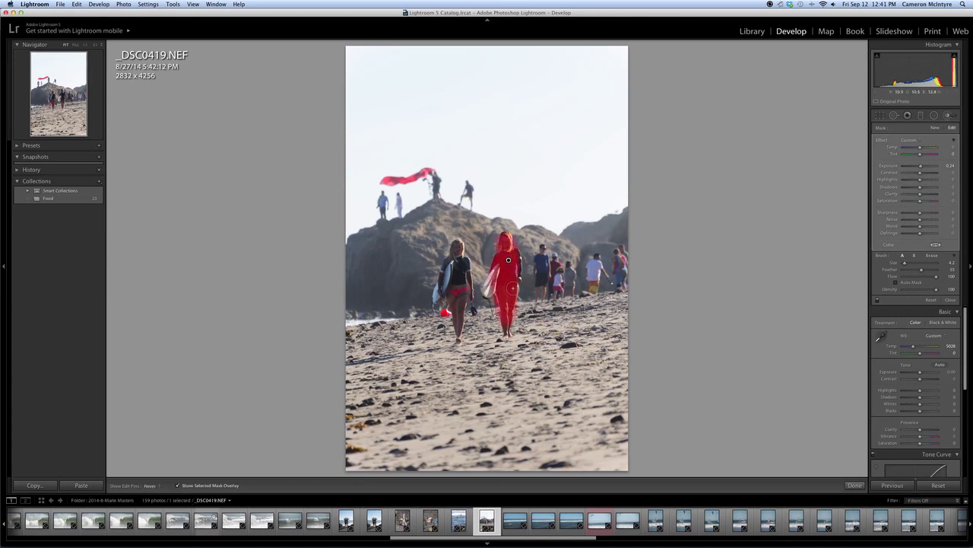
{"action": "key", "text": "h"}
{"action": "left_click_drag", "start_coordinate": [501, 267], "coordinate": [486, 286]}
{"action": "left_click_drag", "start_coordinate": [458, 245], "coordinate": [459, 332]}
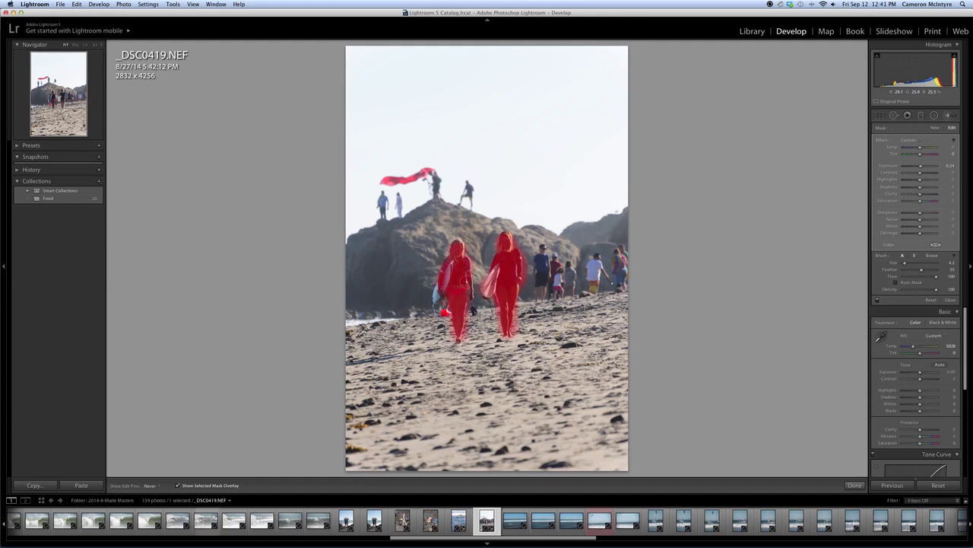
{"action": "left_click_drag", "start_coordinate": [448, 283], "coordinate": [441, 296]}
{"action": "left_click", "coordinate": [180, 485]}
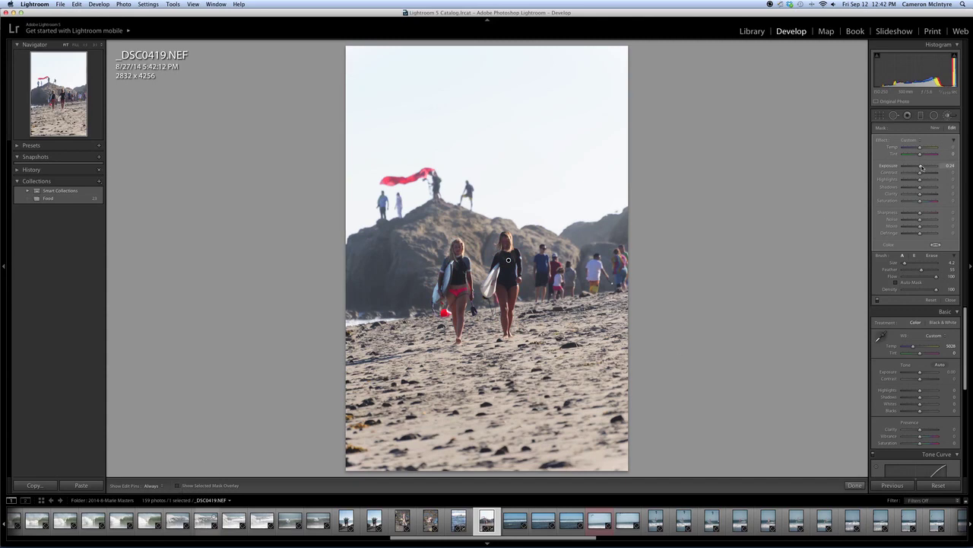
Step: Settle the brush exposure at about 0.30 and switch the brush to Erase
{"action": "left_click_drag", "start_coordinate": [921, 167], "coordinate": [922, 169]}
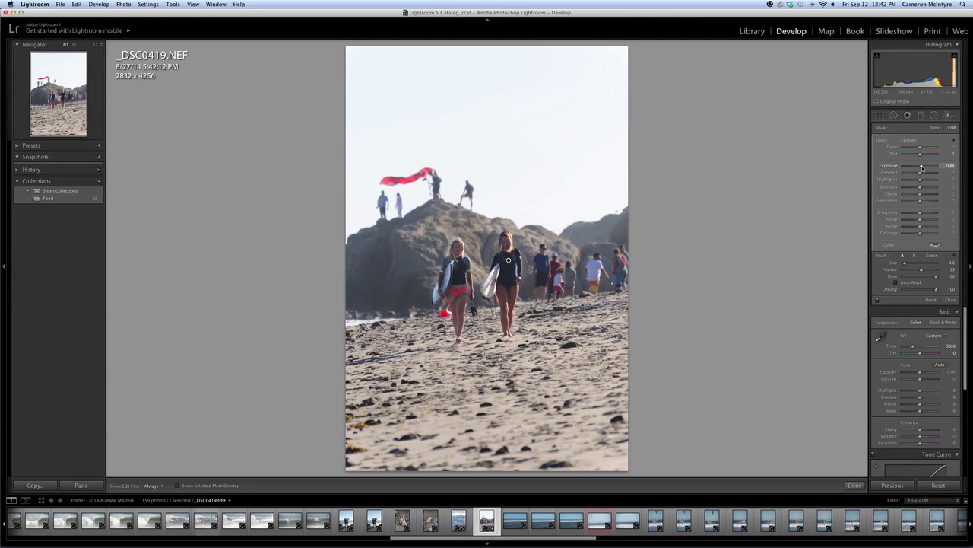
{"action": "left_click_drag", "start_coordinate": [922, 167], "coordinate": [920, 168]}
{"action": "left_click", "coordinate": [178, 486]}
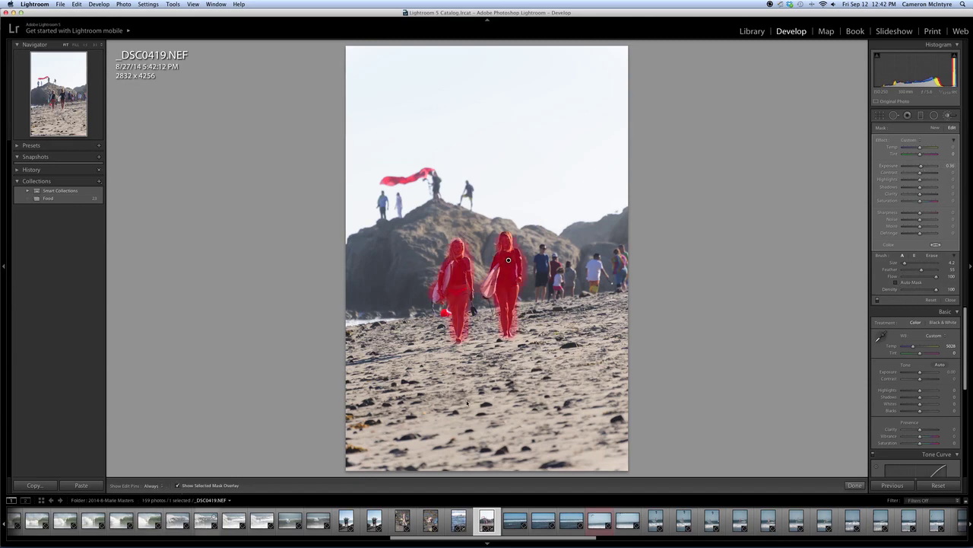
{"action": "left_click", "coordinate": [934, 257]}
{"action": "key", "text": "h"}
{"action": "key", "text": "h"}
{"action": "key", "text": "h"}
{"action": "key", "text": "h"}
{"action": "key", "text": "h"}
{"action": "key", "text": "h"}
{"action": "key", "text": "h"}
Step: Hide the mask overlay and finish the local brush adjustment
{"action": "left_click", "coordinate": [178, 485]}
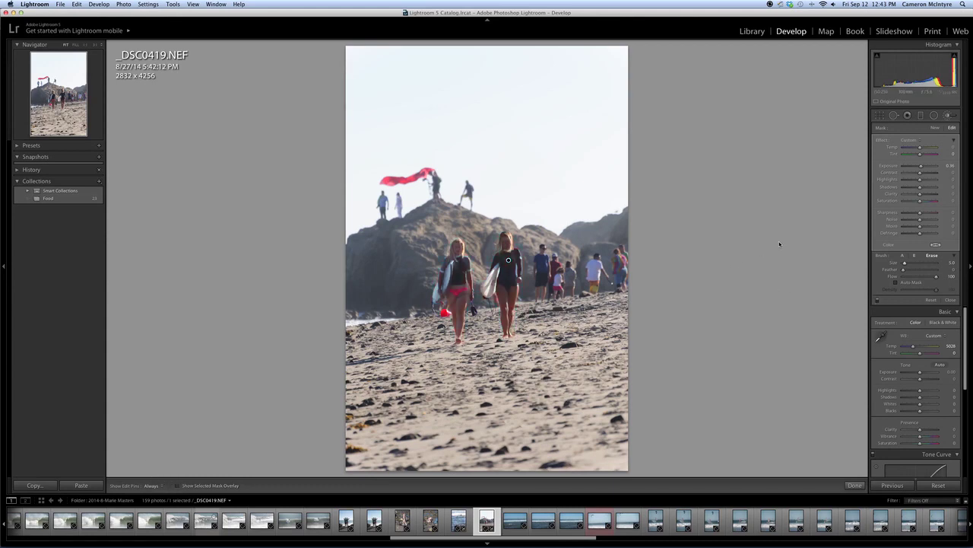
{"action": "left_click", "coordinate": [855, 484]}
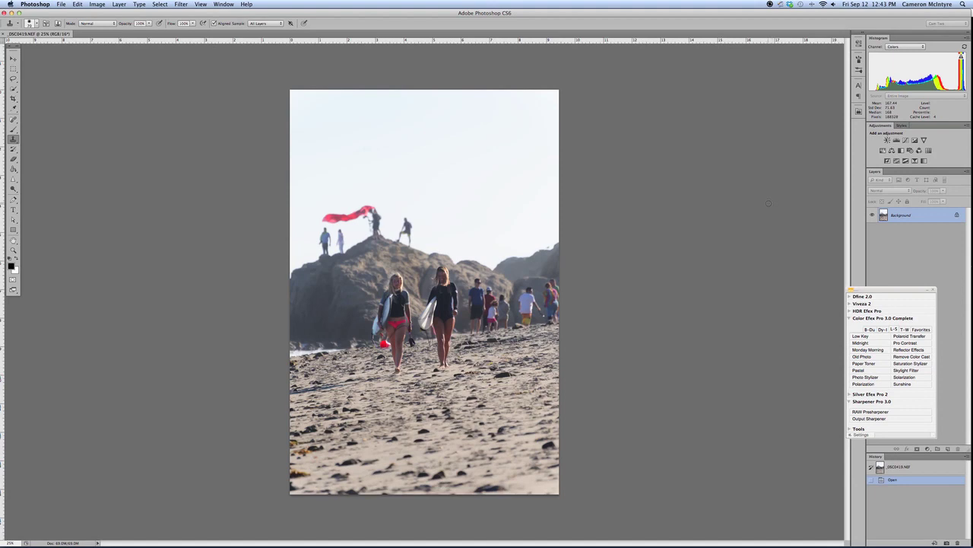
Step: Crop the photo in from the top-left at Original Ratio and commit it
{"action": "key", "text": "c"}
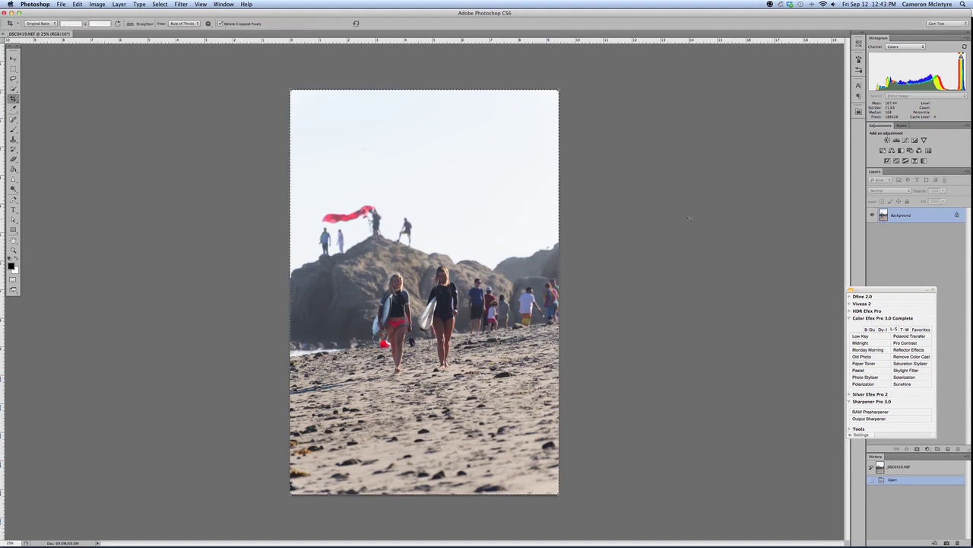
{"action": "key", "text": "s"}
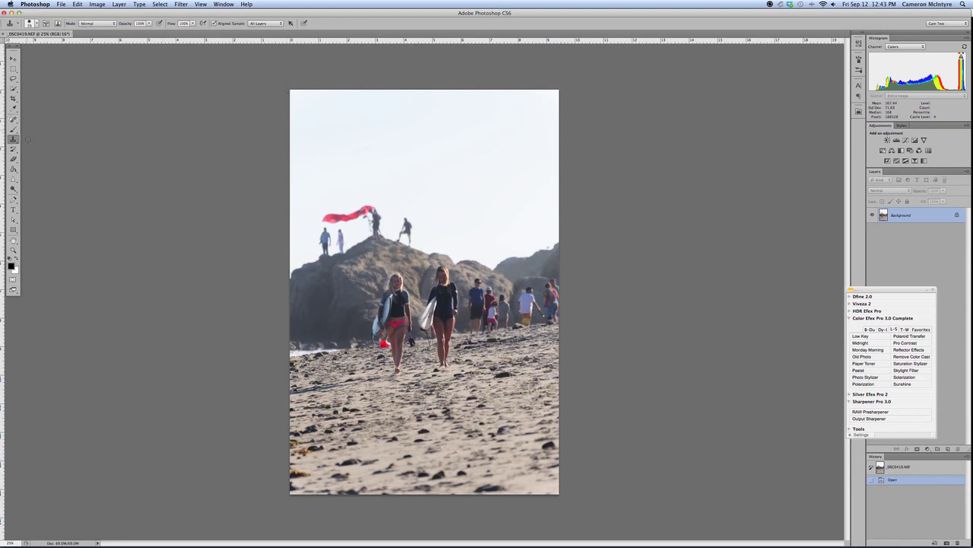
{"action": "key", "text": "super+a"}
{"action": "left_click", "coordinate": [13, 98]}
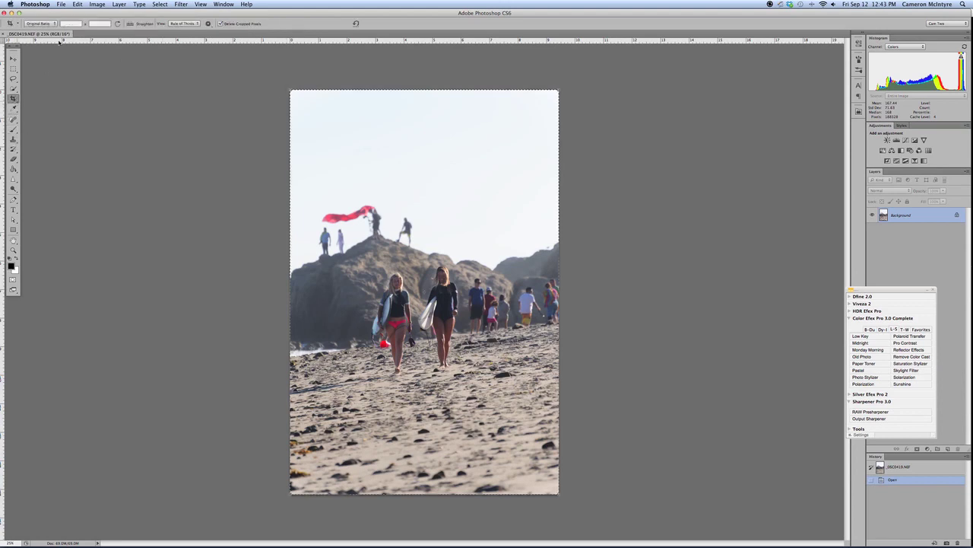
{"action": "left_click", "coordinate": [53, 25]}
{"action": "left_click", "coordinate": [53, 24]}
{"action": "left_click_drag", "start_coordinate": [292, 92], "coordinate": [304, 125]}
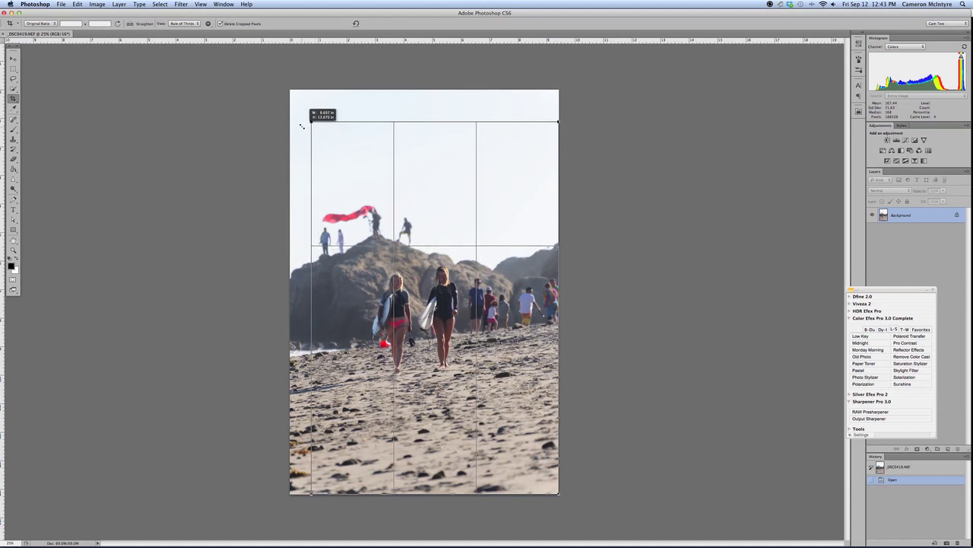
{"action": "left_click_drag", "start_coordinate": [304, 126], "coordinate": [302, 122]}
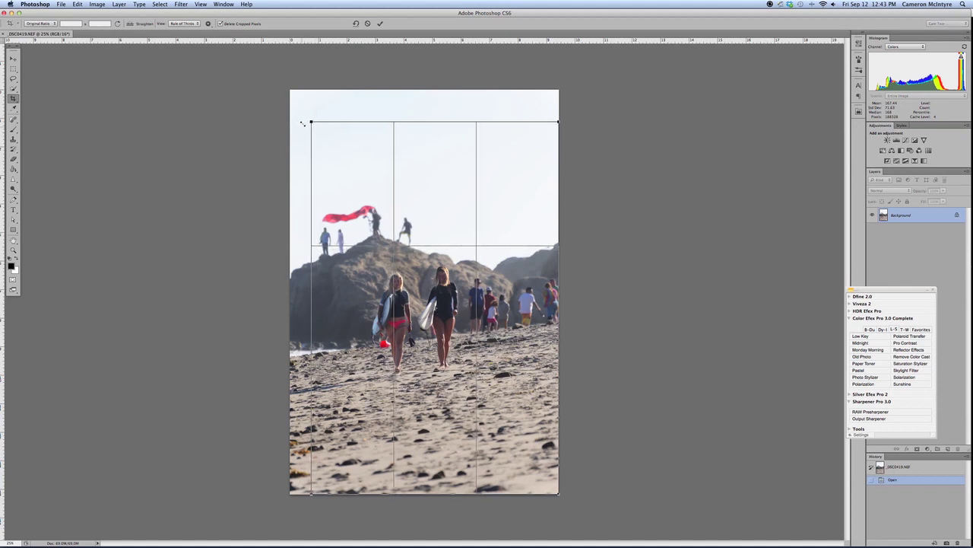
{"action": "left_click", "coordinate": [382, 24]}
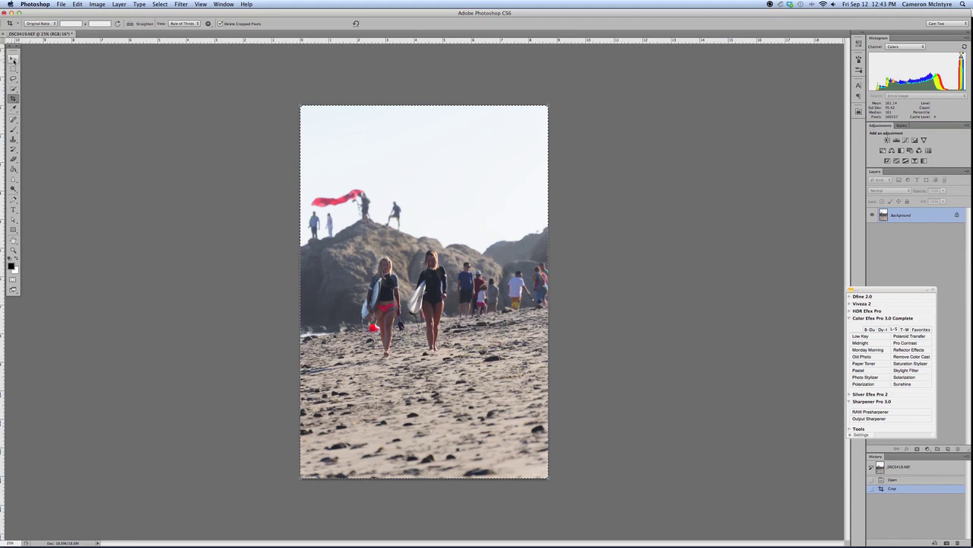
{"action": "key", "text": "v"}
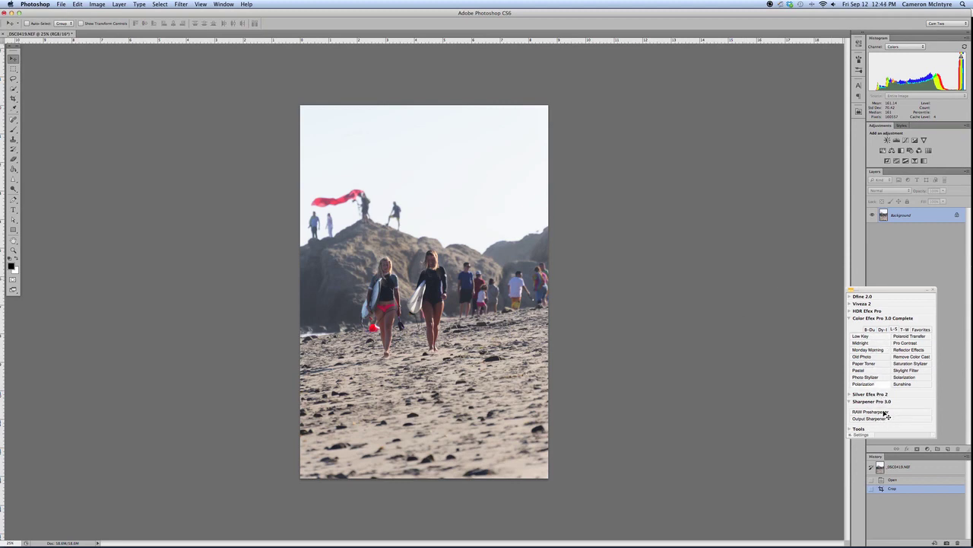
Step: Apply Nik RAW Presharpener at about 54% adaptive sharpening, then add empty Layer 1
{"action": "left_click", "coordinate": [894, 412]}
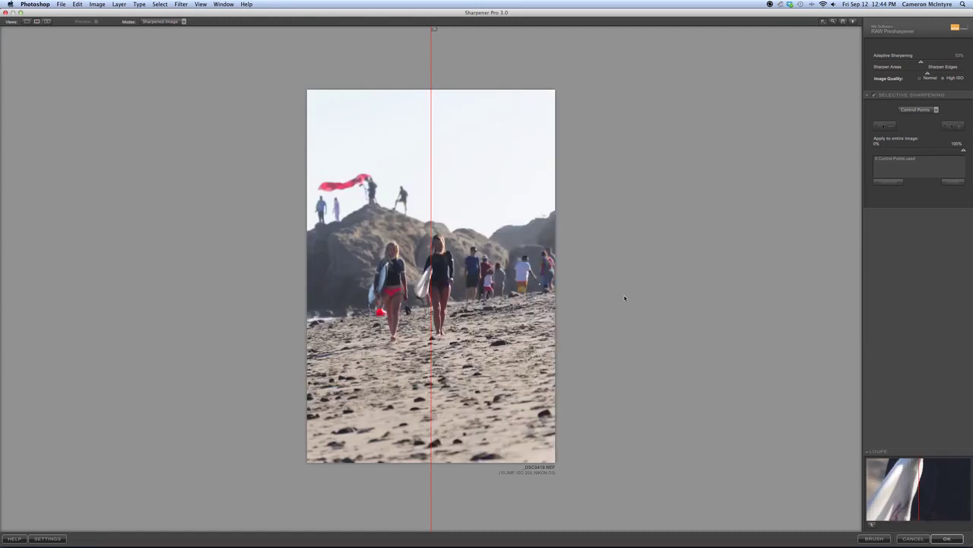
{"action": "left_click_drag", "start_coordinate": [923, 63], "coordinate": [891, 63]}
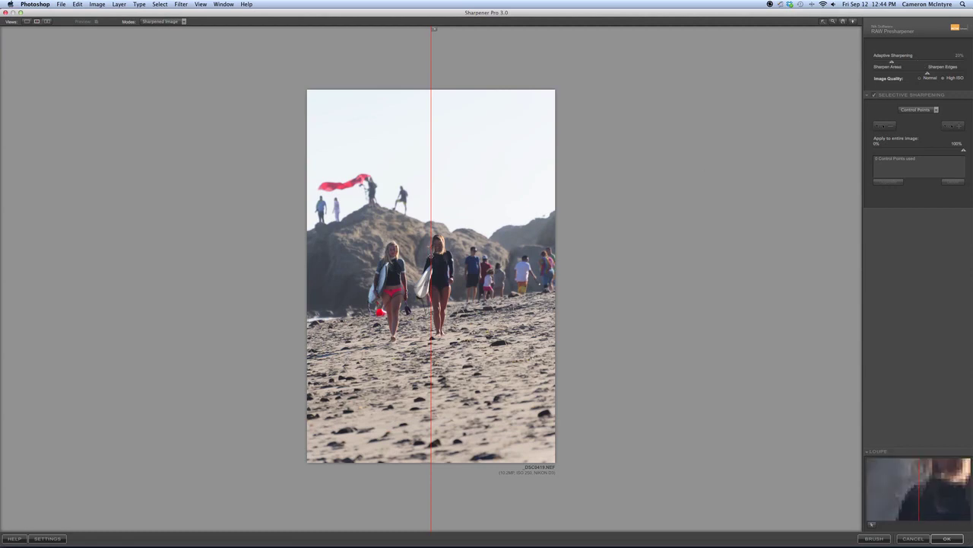
{"action": "mouse_move", "coordinate": [430, 257]}
{"action": "left_mouse_down"}
{"action": "mouse_move", "coordinate": [363, 267]}
{"action": "mouse_move", "coordinate": [438, 273]}
{"action": "mouse_move", "coordinate": [413, 271]}
{"action": "left_mouse_up"}
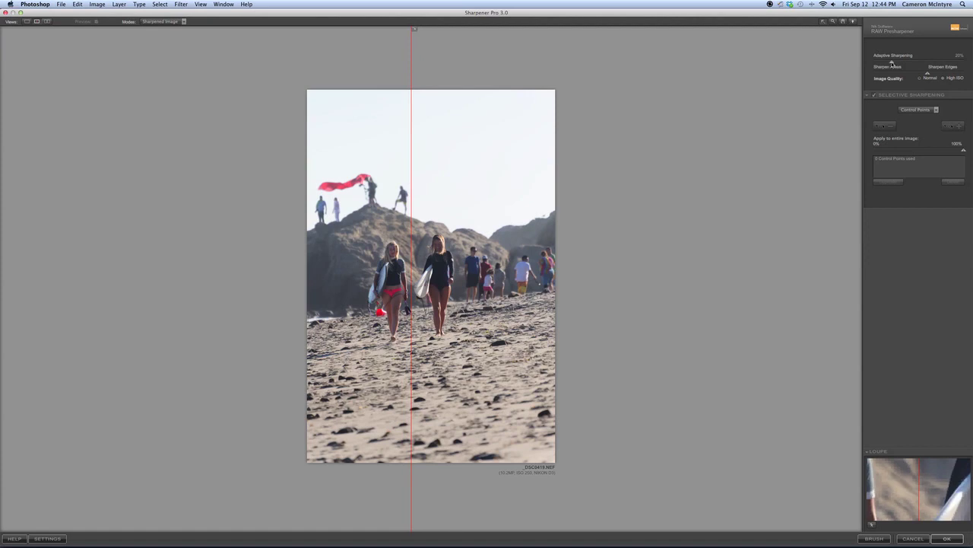
{"action": "left_click_drag", "start_coordinate": [892, 64], "coordinate": [917, 64]}
{"action": "left_click_drag", "start_coordinate": [918, 64], "coordinate": [921, 63]}
{"action": "mouse_move", "coordinate": [936, 492]}
{"action": "left_mouse_down"}
{"action": "mouse_move", "coordinate": [882, 515]}
{"action": "mouse_move", "coordinate": [940, 519]}
{"action": "mouse_move", "coordinate": [954, 496]}
{"action": "mouse_move", "coordinate": [898, 500]}
{"action": "mouse_move", "coordinate": [919, 496]}
{"action": "left_mouse_up"}
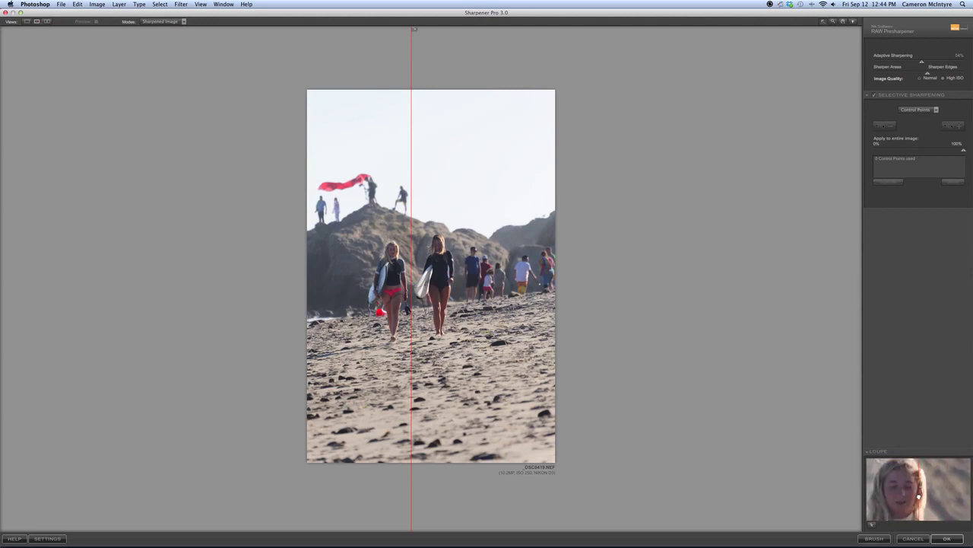
{"action": "left_click", "coordinate": [947, 537]}
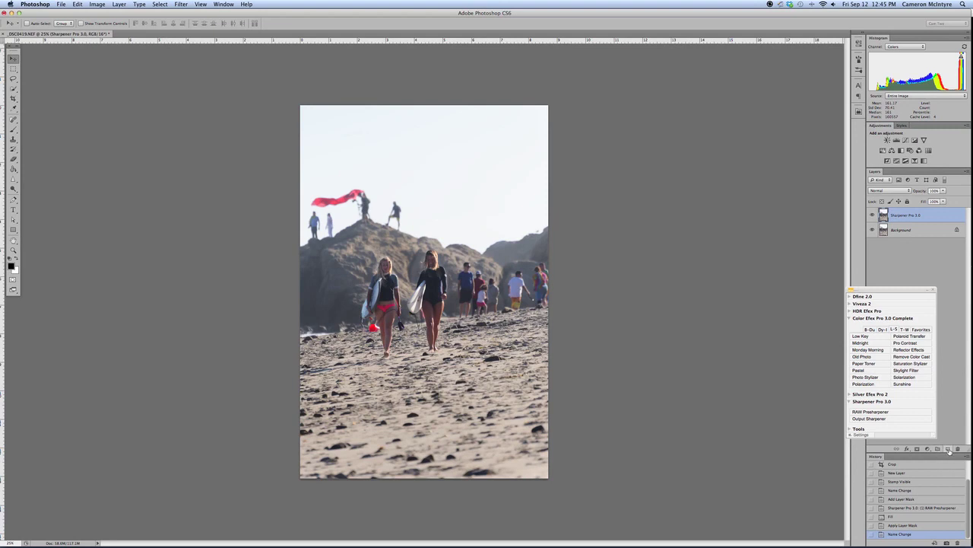
{"action": "left_click", "coordinate": [949, 449]}
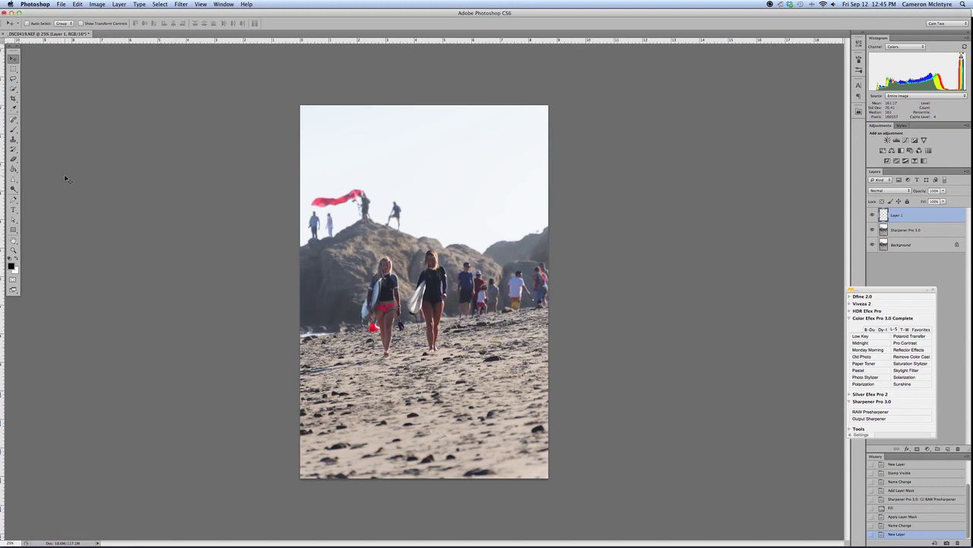
Step: Clone Stamp out the stray figure beside the flag on the rock
{"action": "key", "text": "s"}
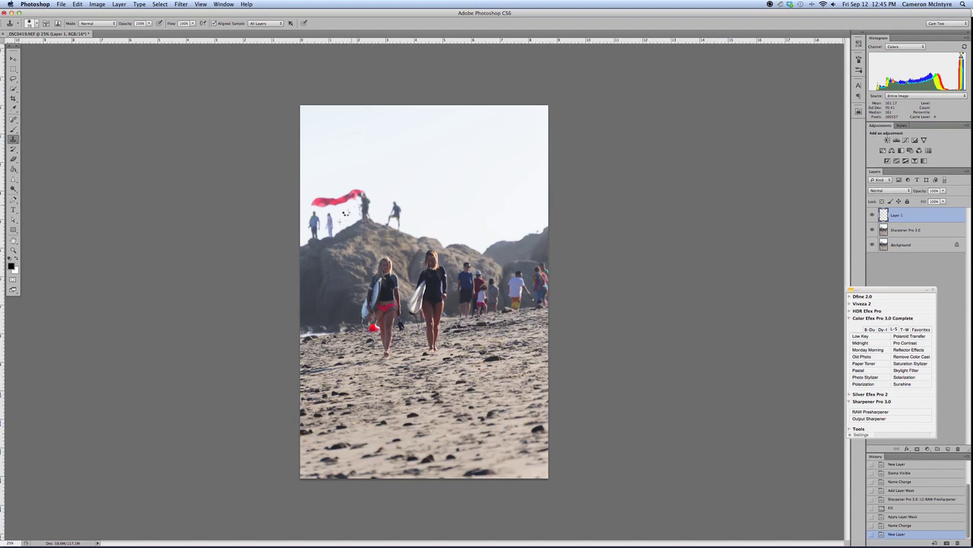
{"action": "left_click", "coordinate": [345, 210]}
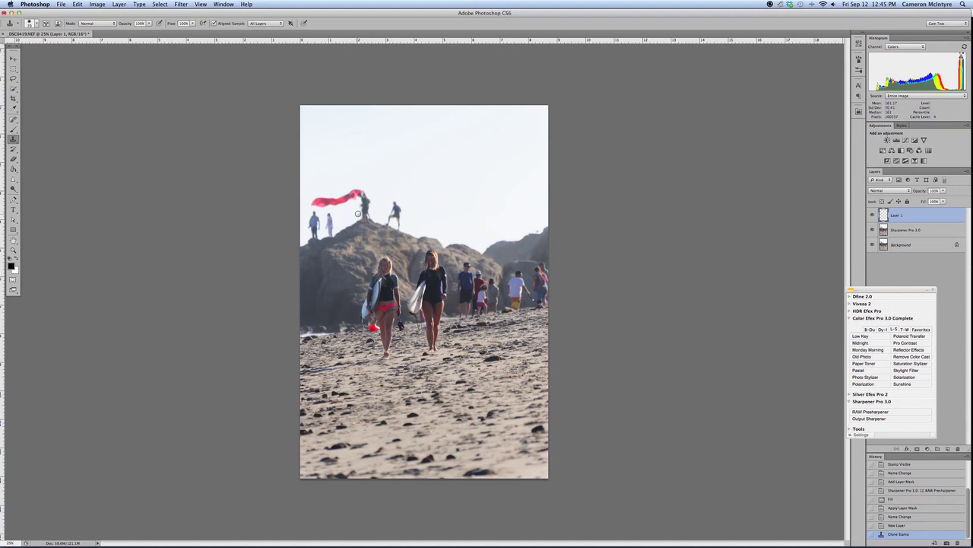
{"action": "left_click", "coordinate": [357, 212]}
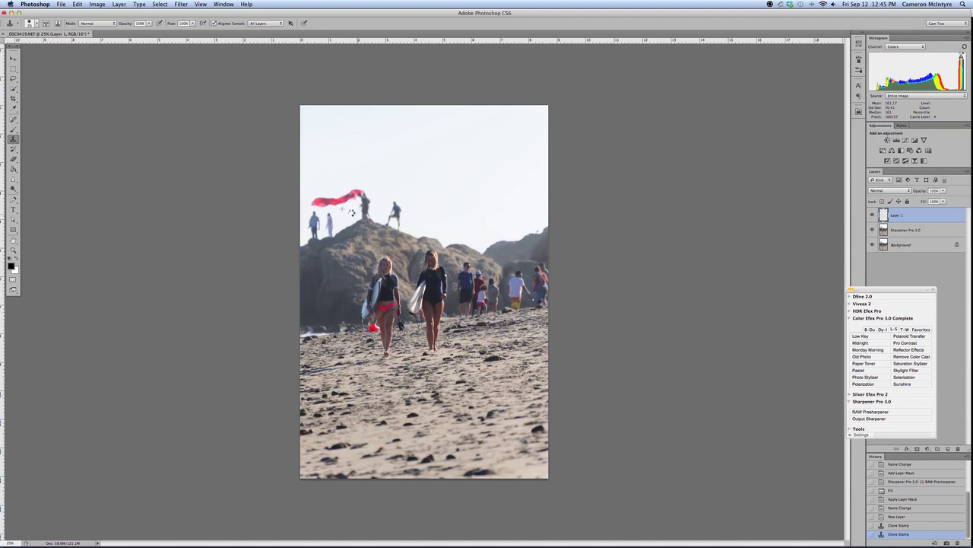
{"action": "left_click", "coordinate": [351, 213]}
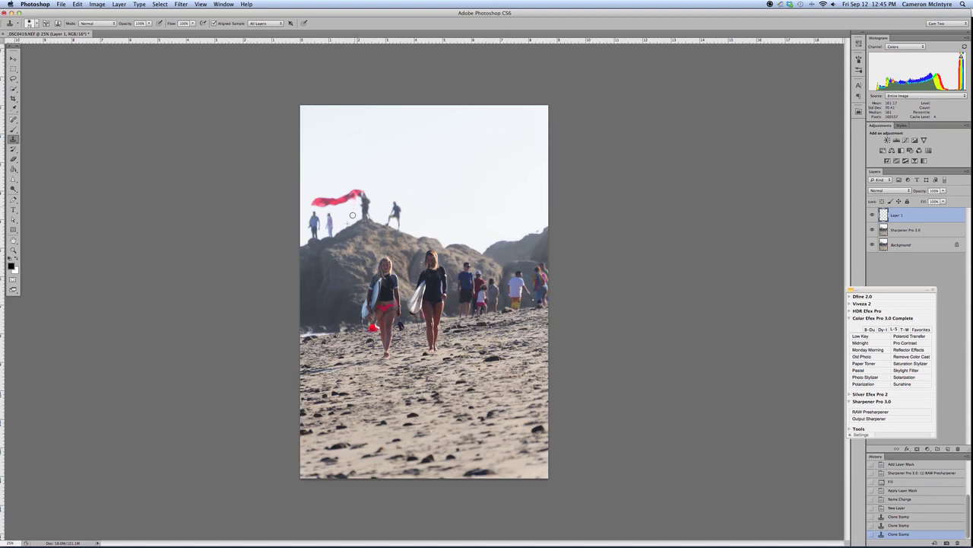
{"action": "left_click", "coordinate": [352, 212]}
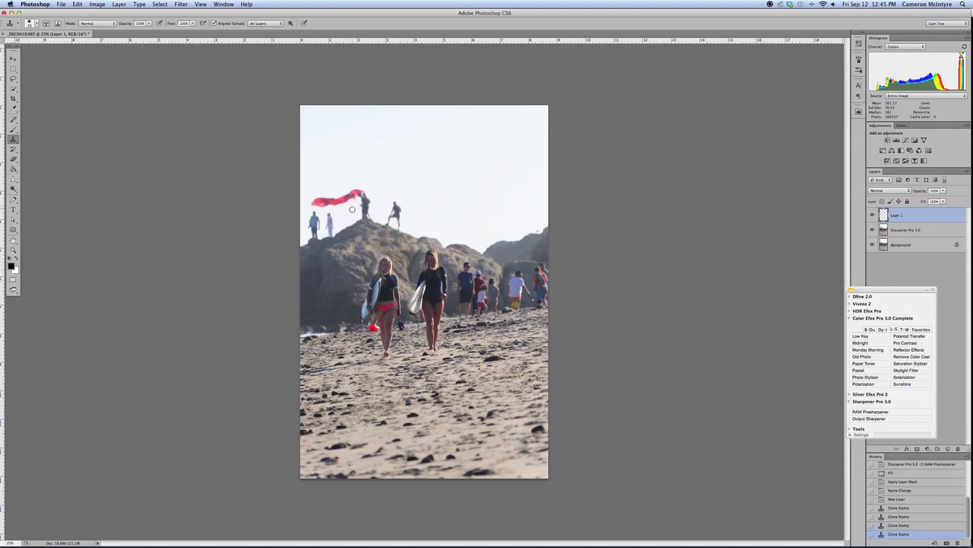
{"action": "left_click", "coordinate": [303, 234], "text": "alt"}
{"action": "left_click", "coordinate": [328, 234]}
Step: Rename the clone layer to 'Stamp background'
{"action": "double_click", "coordinate": [897, 215]}
{"action": "double_click", "coordinate": [899, 216]}
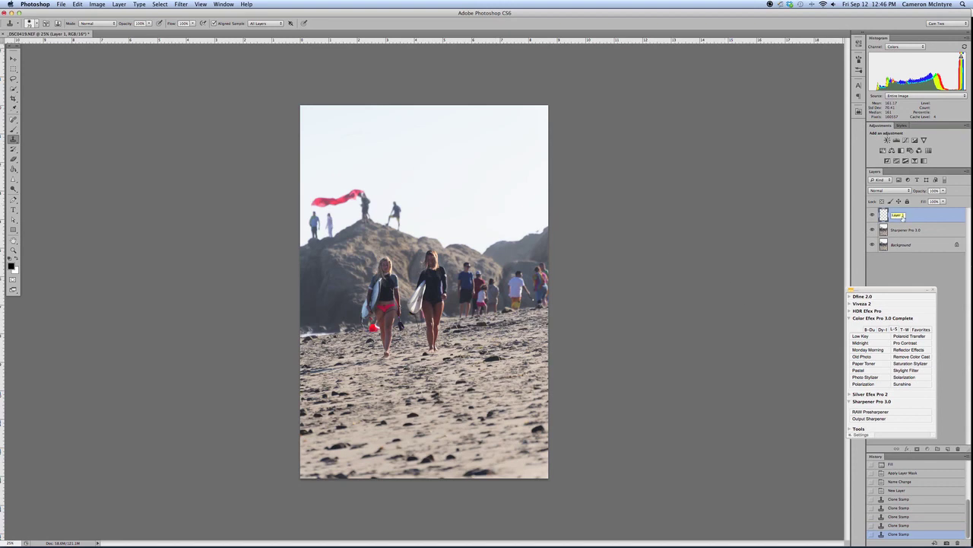
{"action": "type", "text": "N"}
{"action": "type", "text": "backg"}
{"action": "type", "text": "round"}
{"action": "key", "text": "Return"}
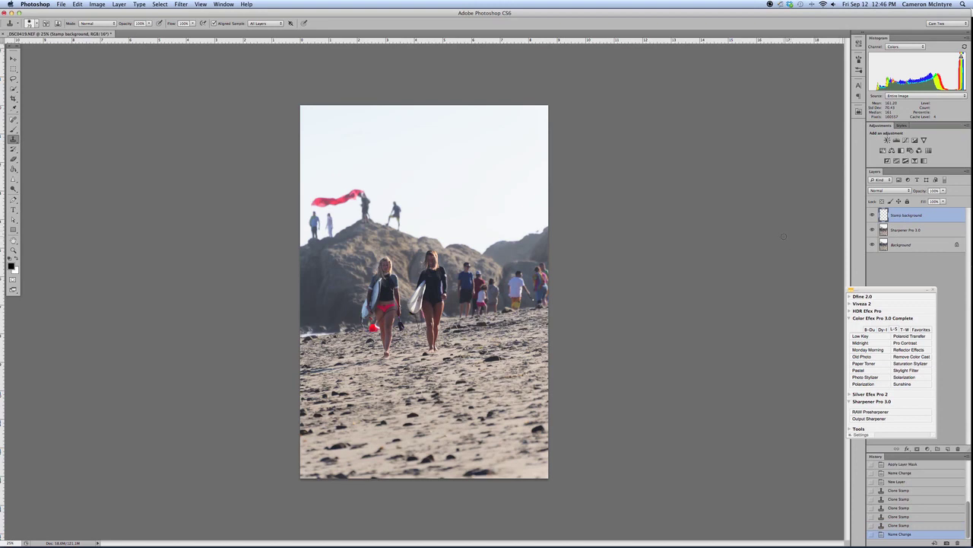
Step: Stamp visible layers into Layer 1, convert it to a smart object, and launch Reflector Effects
{"action": "key", "text": "ctrl+alt+shift+e"}
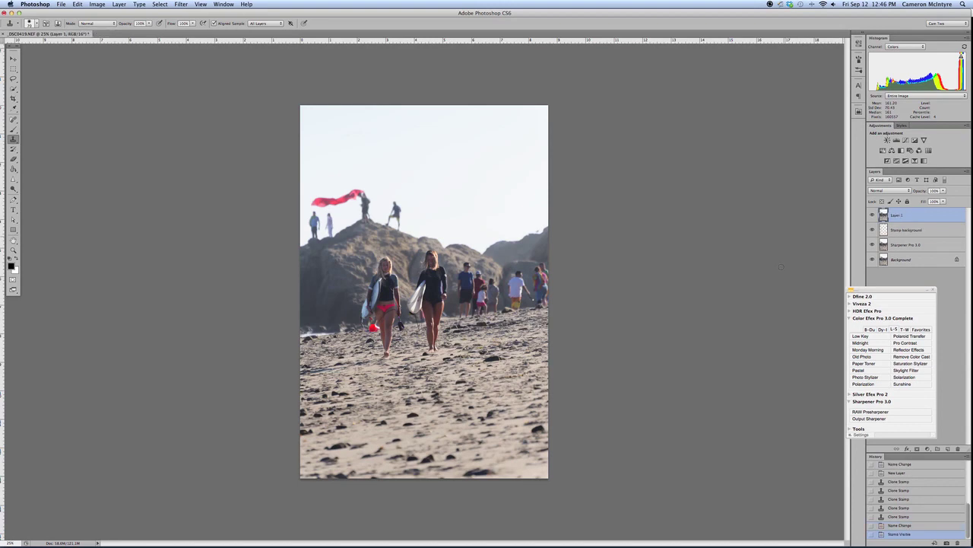
{"action": "right_click", "coordinate": [925, 215]}
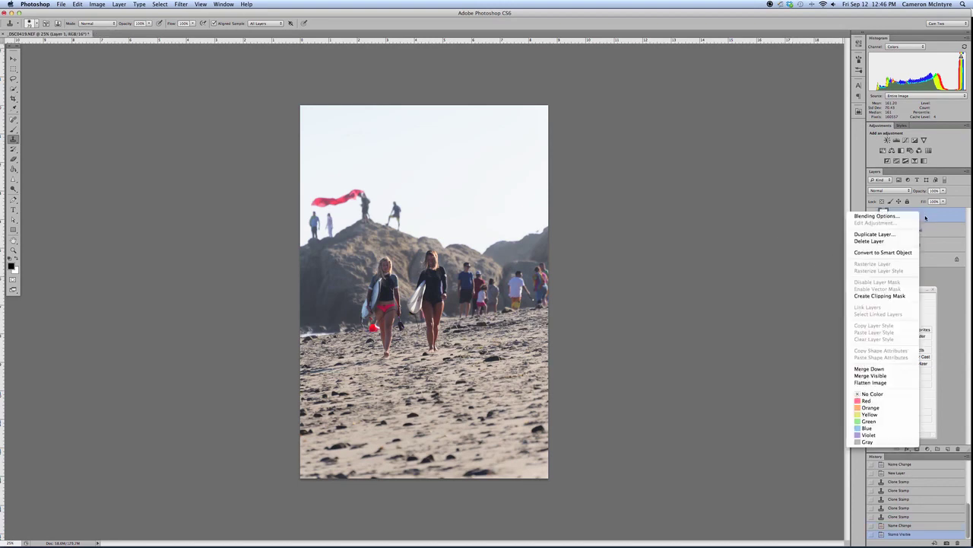
{"action": "left_click", "coordinate": [908, 256]}
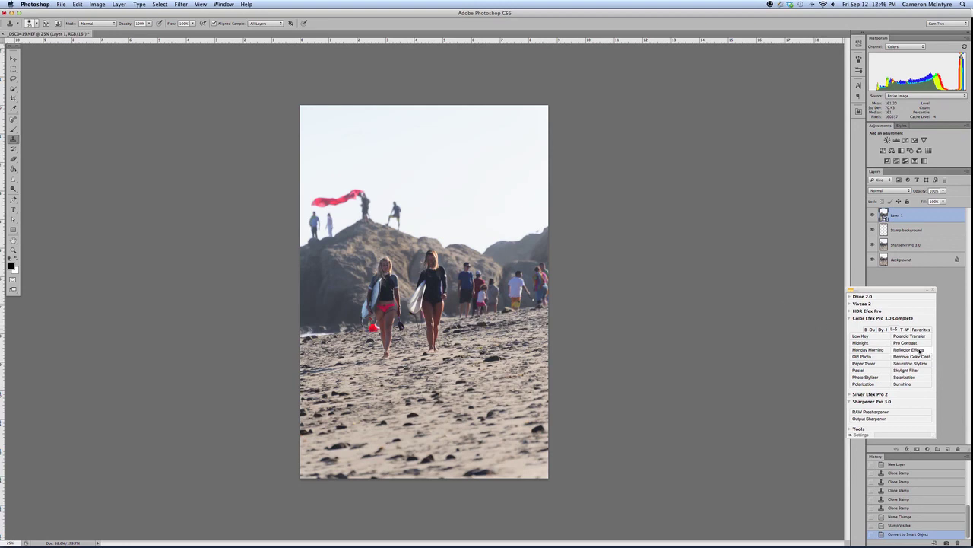
{"action": "left_click", "coordinate": [921, 350]}
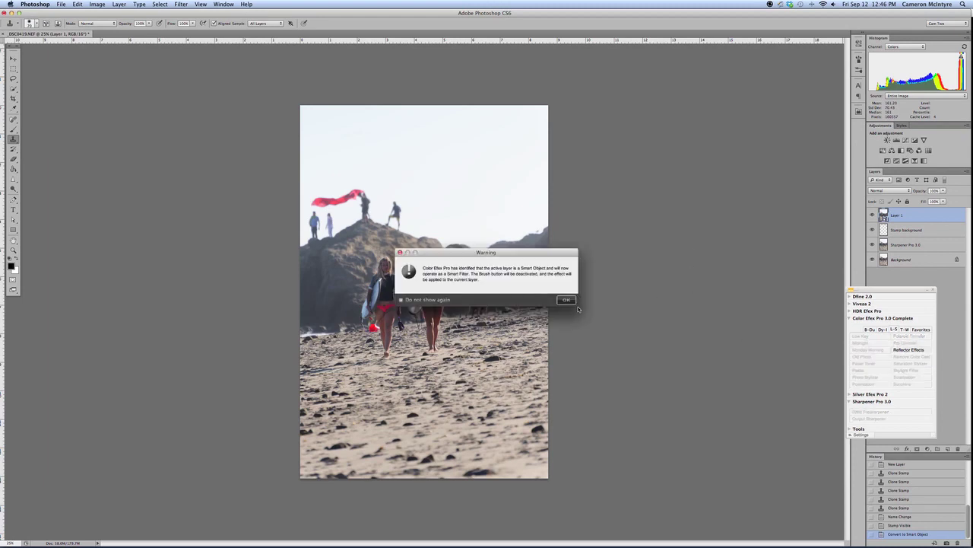
{"action": "left_click", "coordinate": [567, 300]}
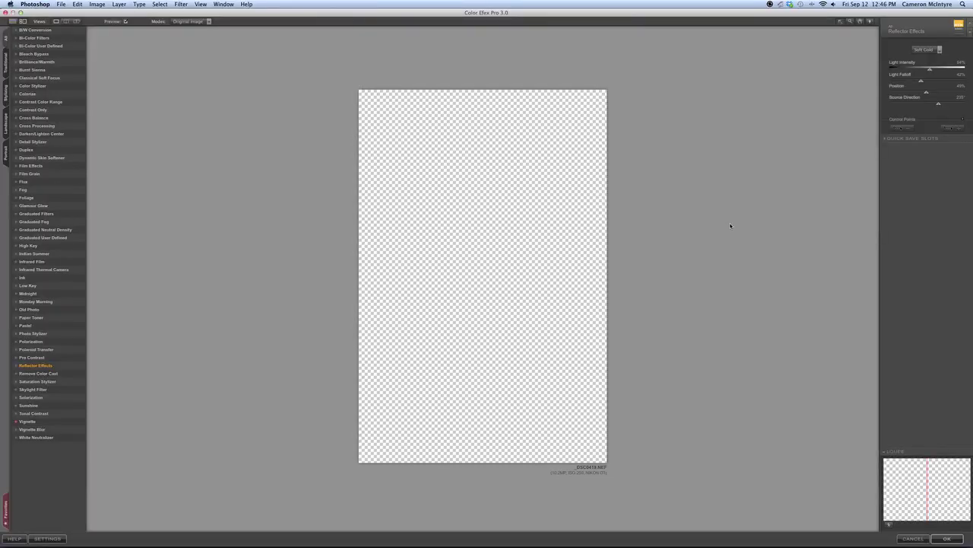
Step: Set the Soft Gold reflector's source direction to 225° and position to about 49%
{"action": "left_click_drag", "start_coordinate": [940, 105], "coordinate": [911, 105]}
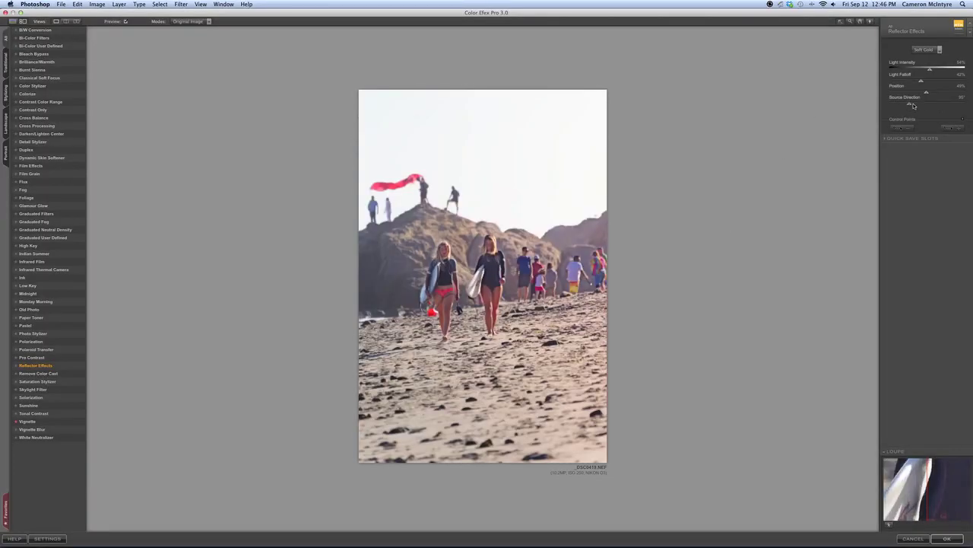
{"action": "left_click", "coordinate": [926, 104]}
{"action": "left_click_drag", "start_coordinate": [941, 106], "coordinate": [934, 106]}
{"action": "left_click_drag", "start_coordinate": [934, 106], "coordinate": [937, 104]}
{"action": "left_click_drag", "start_coordinate": [926, 94], "coordinate": [936, 93]}
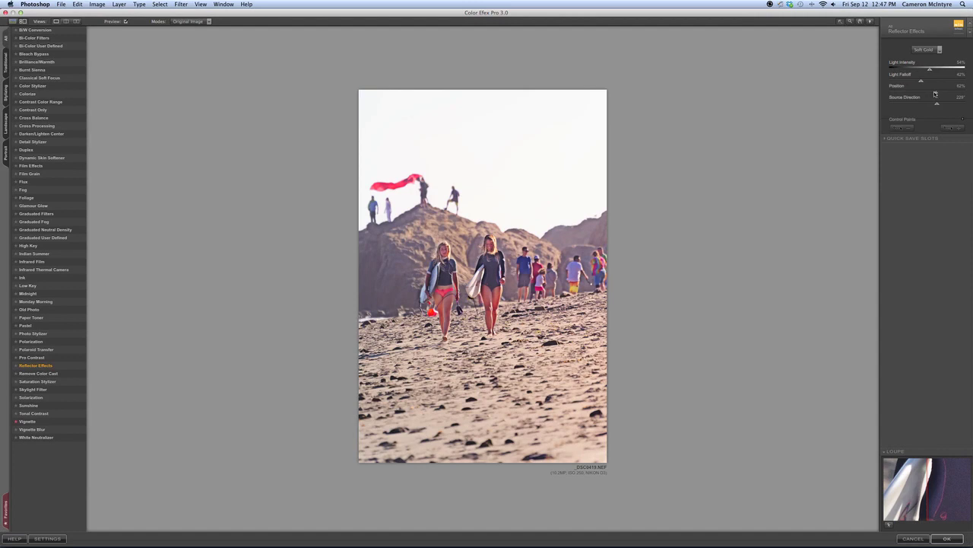
{"action": "left_click_drag", "start_coordinate": [936, 94], "coordinate": [927, 92]}
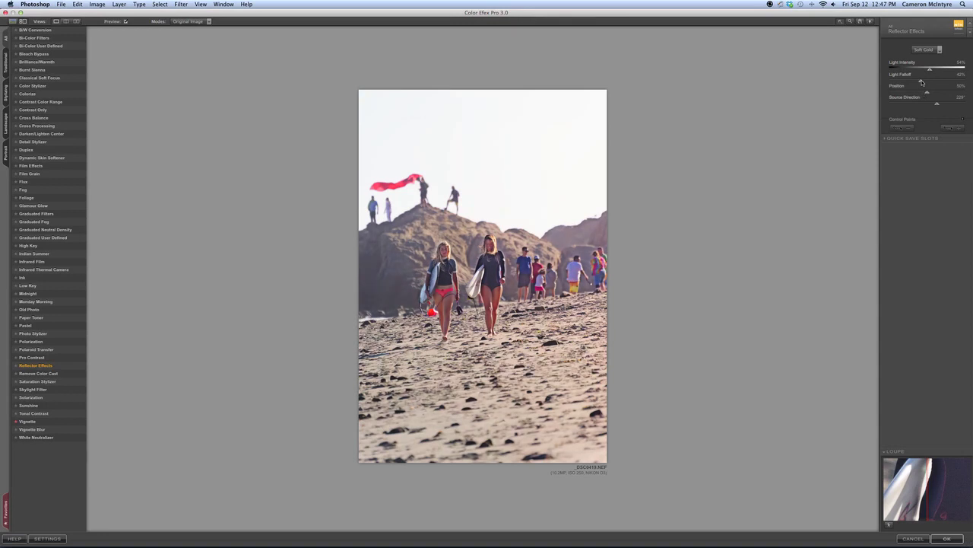
Step: Set light falloff to 48% and light intensity to 52%, then apply the filter
{"action": "left_click_drag", "start_coordinate": [921, 82], "coordinate": [910, 83]}
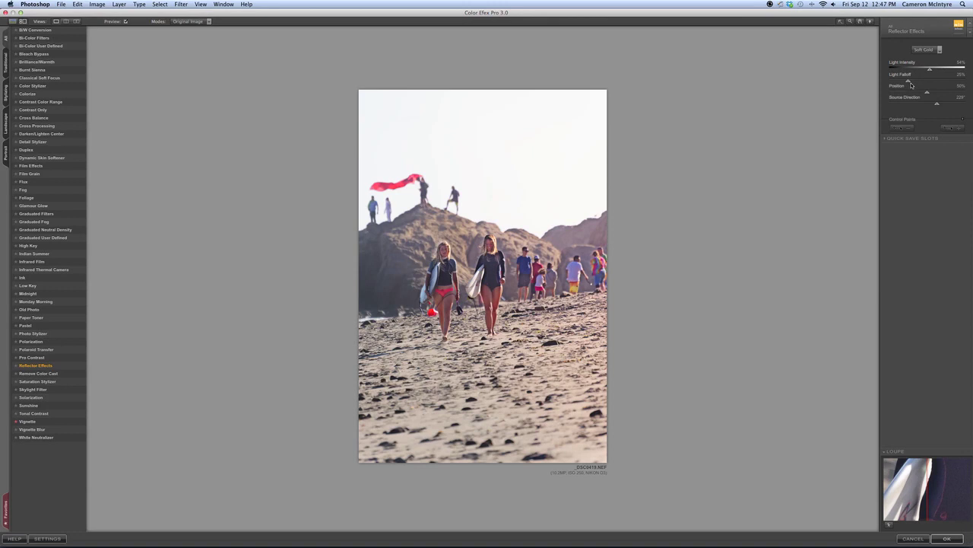
{"action": "left_click_drag", "start_coordinate": [911, 85], "coordinate": [931, 82]}
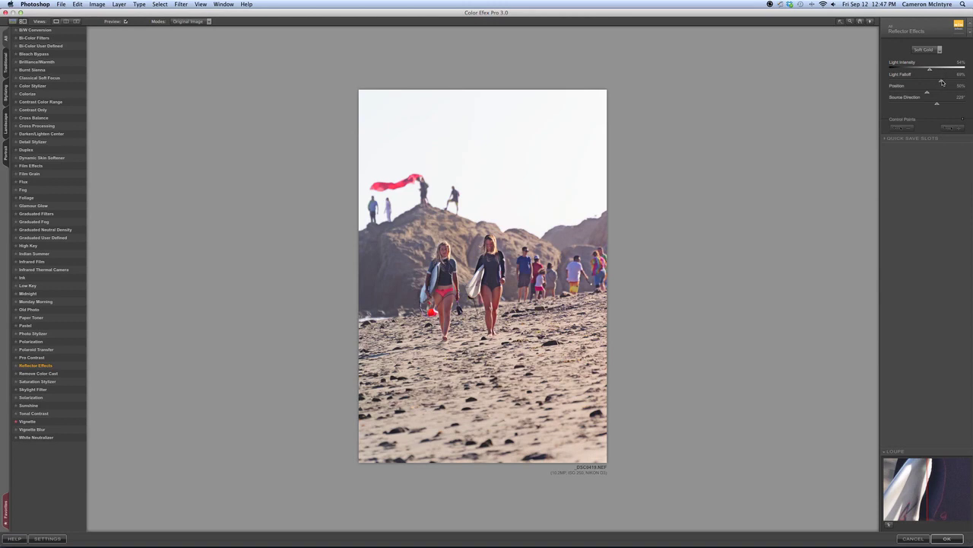
{"action": "left_click_drag", "start_coordinate": [943, 82], "coordinate": [926, 84]}
{"action": "left_click_drag", "start_coordinate": [928, 83], "coordinate": [941, 70]}
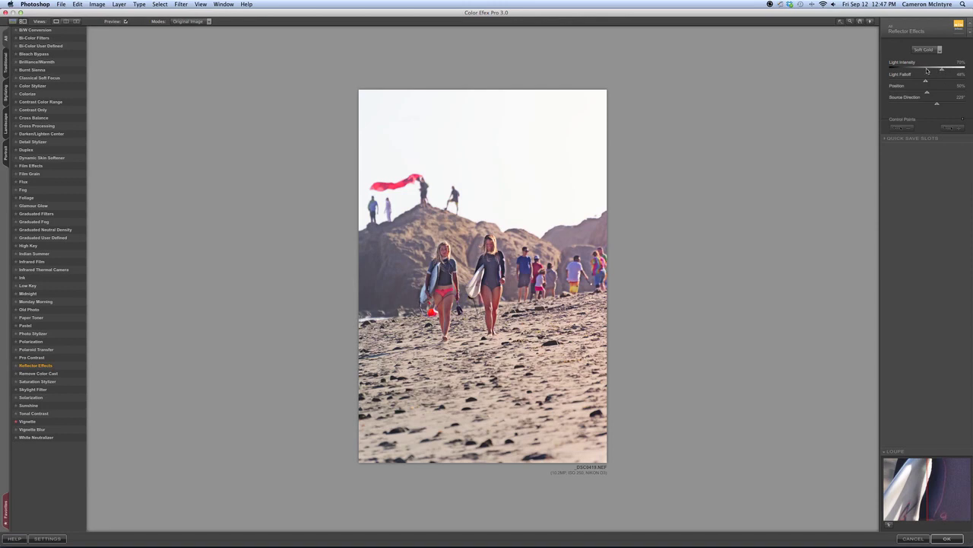
{"action": "left_click_drag", "start_coordinate": [941, 71], "coordinate": [924, 70]}
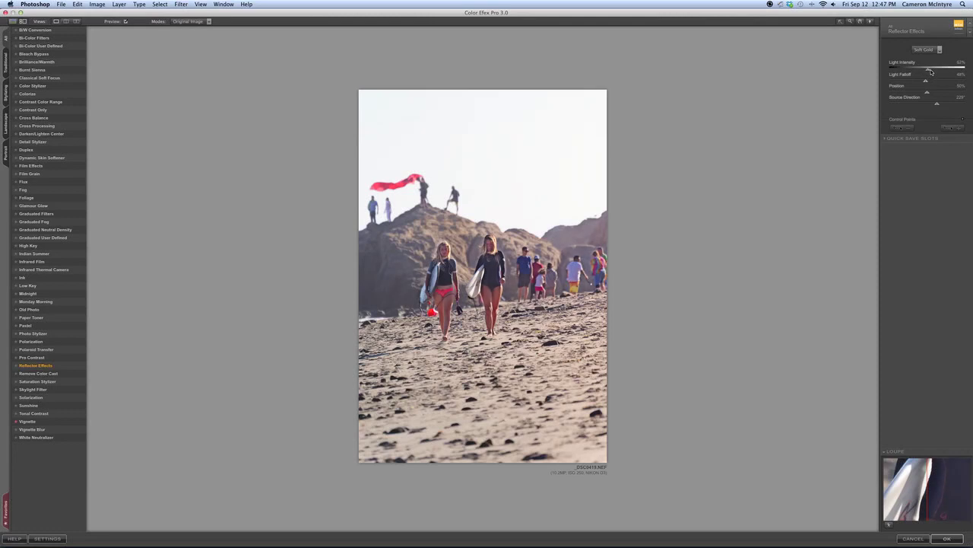
{"action": "left_click_drag", "start_coordinate": [931, 72], "coordinate": [932, 72]}
{"action": "left_click", "coordinate": [942, 543]}
{"action": "left_click", "coordinate": [947, 539]}
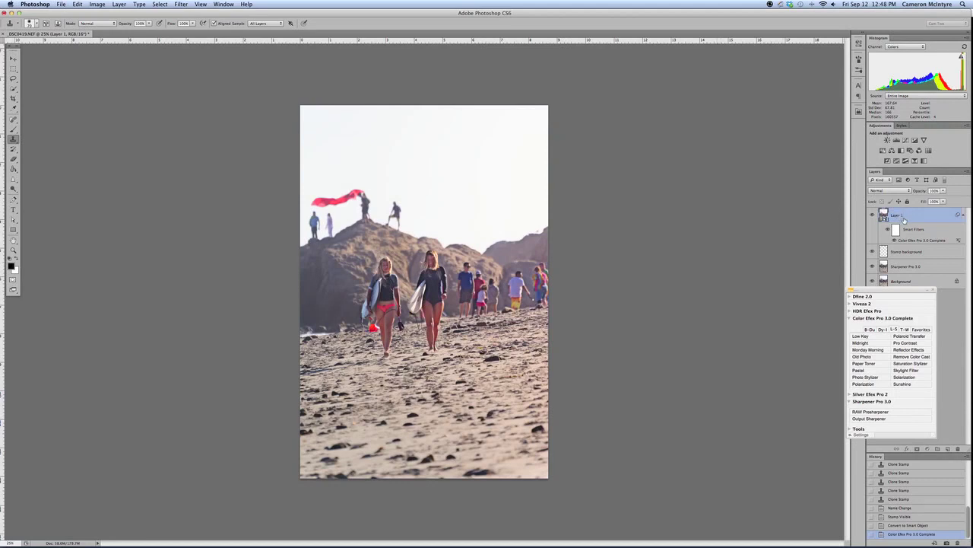
Step: Name the smart-object layer 'Soft Gold Reflector', then stamp all visible layers into a new Layer 1
{"action": "double_click", "coordinate": [897, 216]}
{"action": "key", "text": "BackSpace"}
{"action": "type", "text": "Colo"}
{"action": "type", "text": "r R"}
{"action": "type", "text": "e"}
{"action": "type", "text": "flector"}
{"action": "key", "text": "Return"}
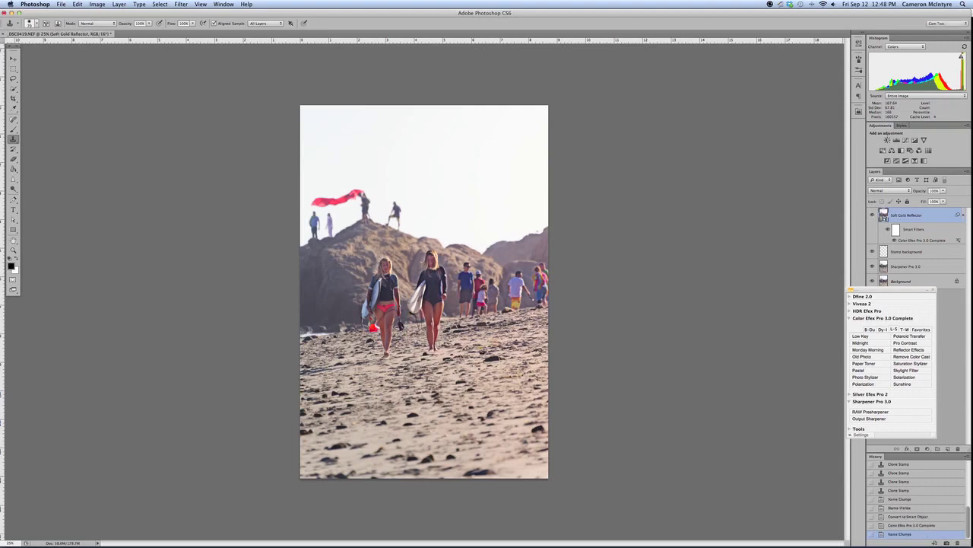
{"action": "key", "text": "ctrl+alt+shift+e"}
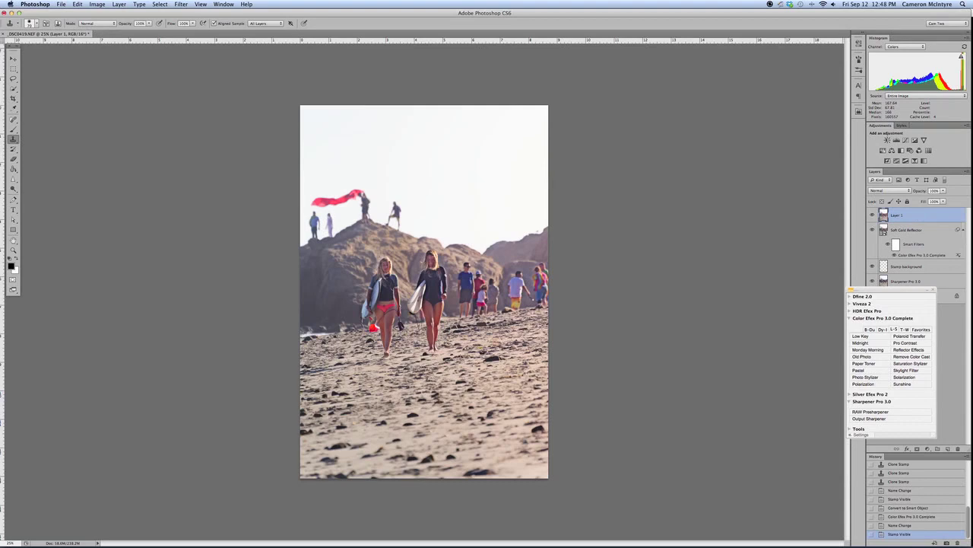
Step: Render a Lens Flare on stamped Layer 1, centred near the photo's right edge
{"action": "left_click", "coordinate": [182, 5]}
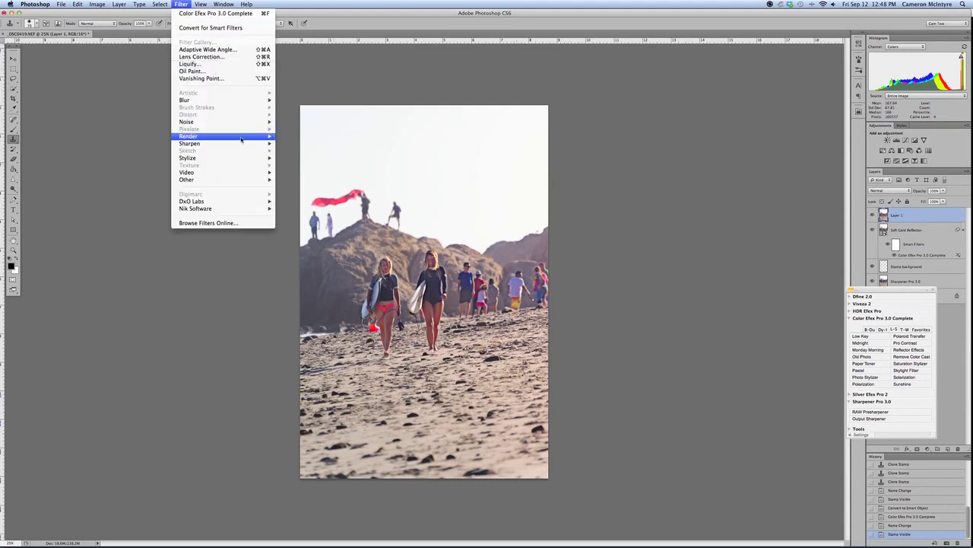
{"action": "mouse_move", "coordinate": [189, 136]}
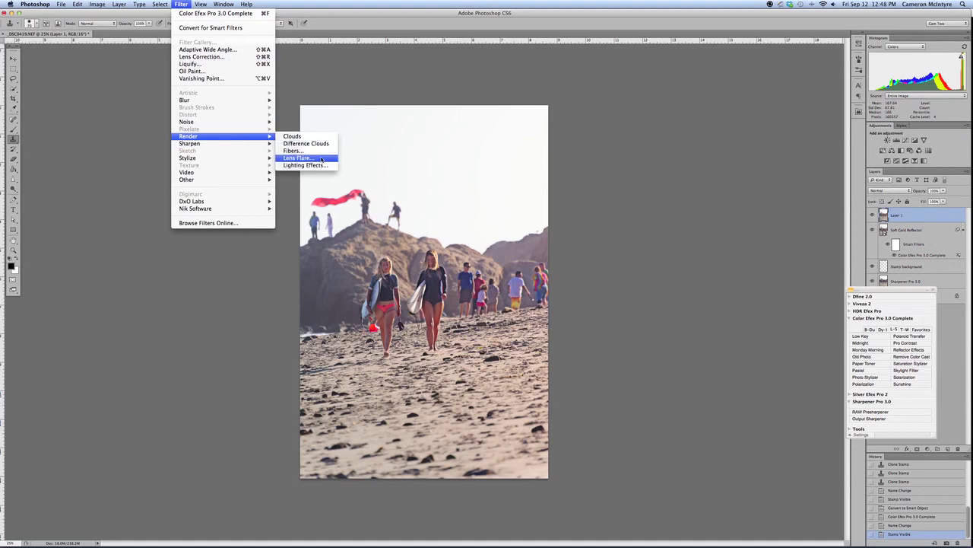
{"action": "left_click", "coordinate": [322, 159]}
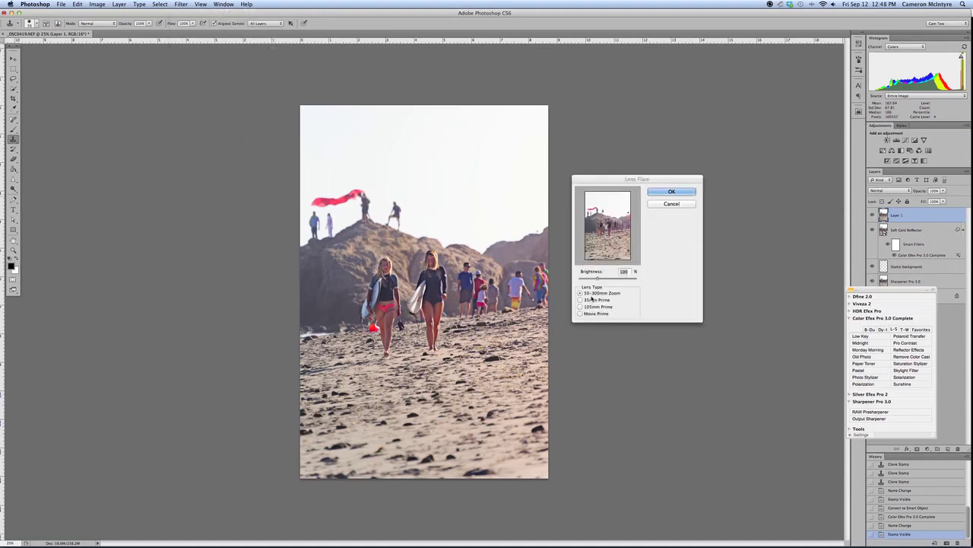
{"action": "left_click", "coordinate": [625, 210]}
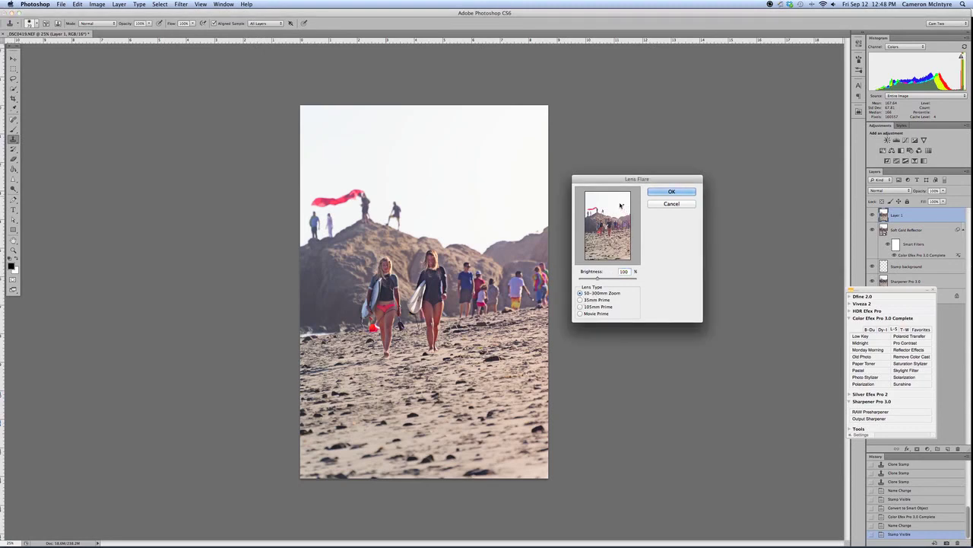
{"action": "left_click", "coordinate": [621, 219]}
{"action": "left_click", "coordinate": [680, 192]}
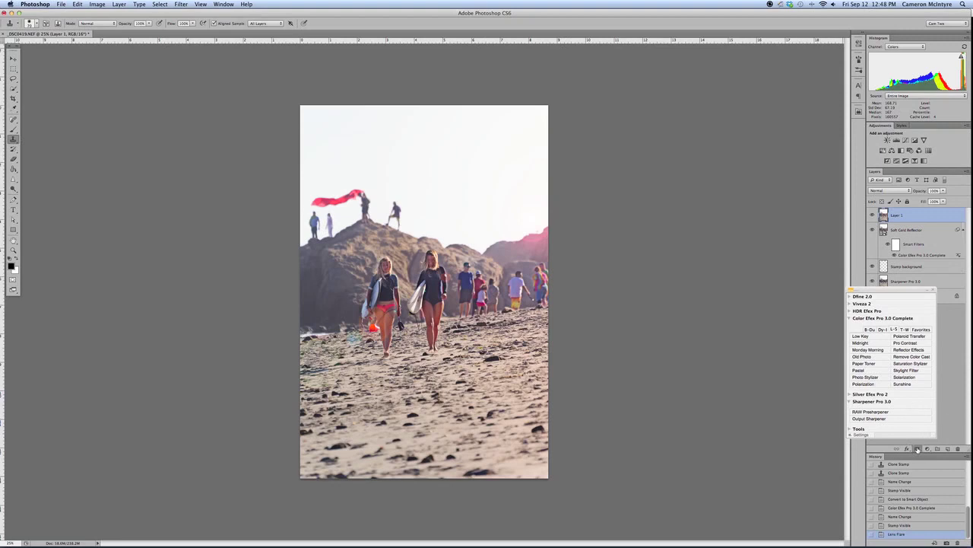
Step: Add a layer mask to the flare layer and brush black strokes to hide parts of the flare
{"action": "left_click", "coordinate": [917, 450]}
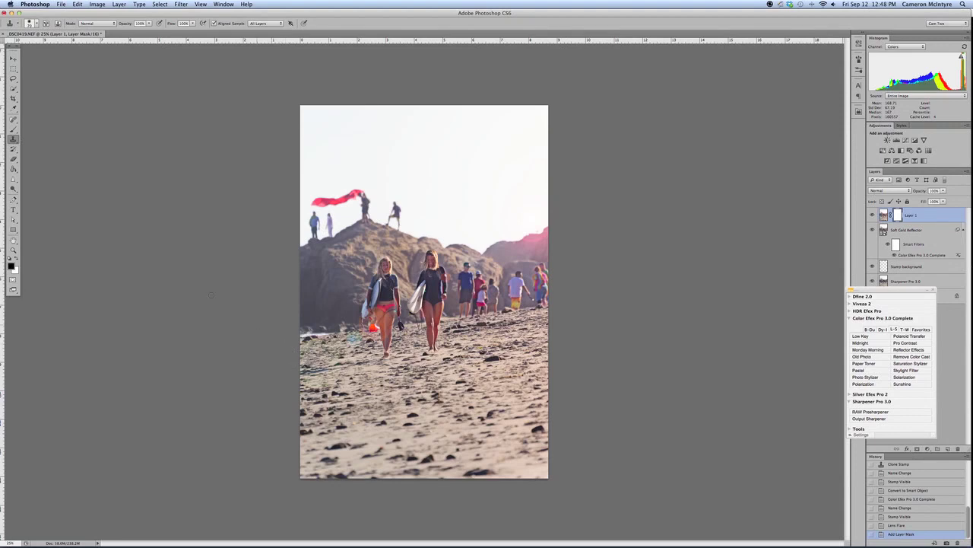
{"action": "left_click", "coordinate": [13, 128]}
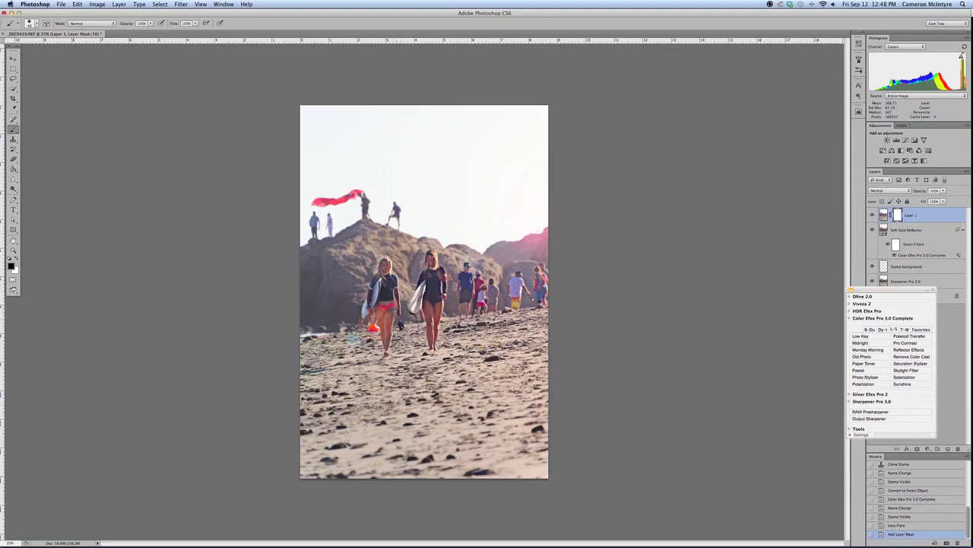
{"action": "left_click", "coordinate": [384, 304]}
{"action": "left_click_drag", "start_coordinate": [472, 335], "coordinate": [659, 337]}
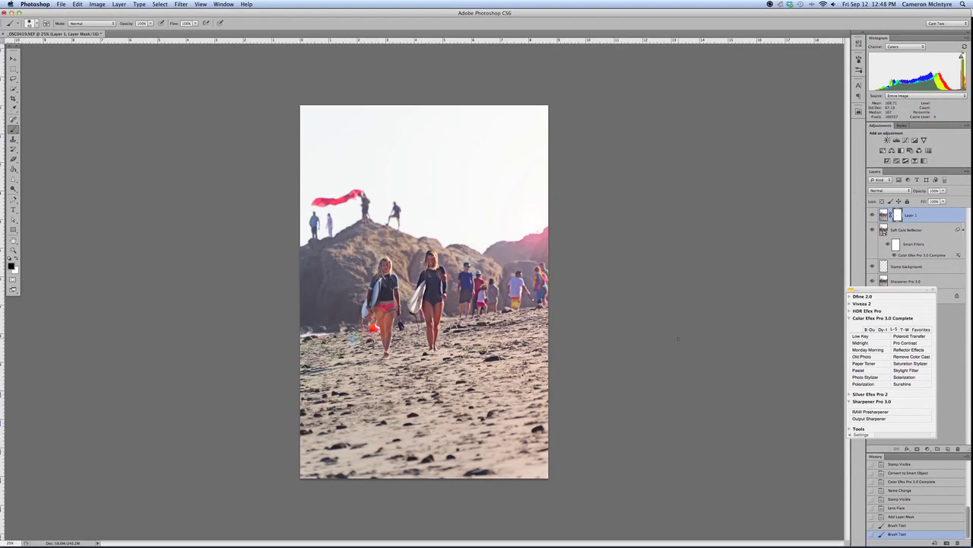
Step: Rename the flare layer 'Lens Flare'
{"action": "double_click", "coordinate": [911, 215]}
{"action": "type", "text": "H"}
{"action": "type", "text": " Fl"}
{"action": "type", "text": "a"}
{"action": "type", "text": "re"}
{"action": "key", "text": "Return"}
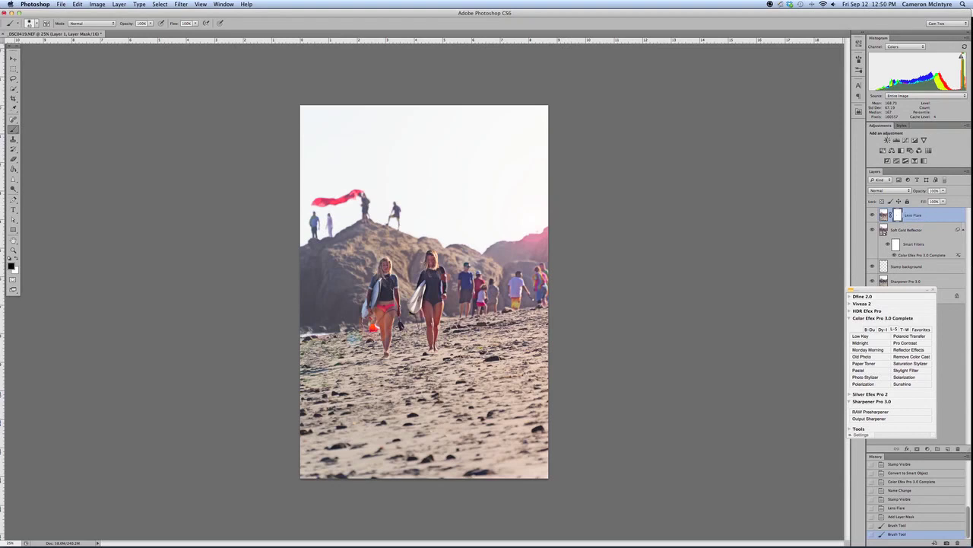